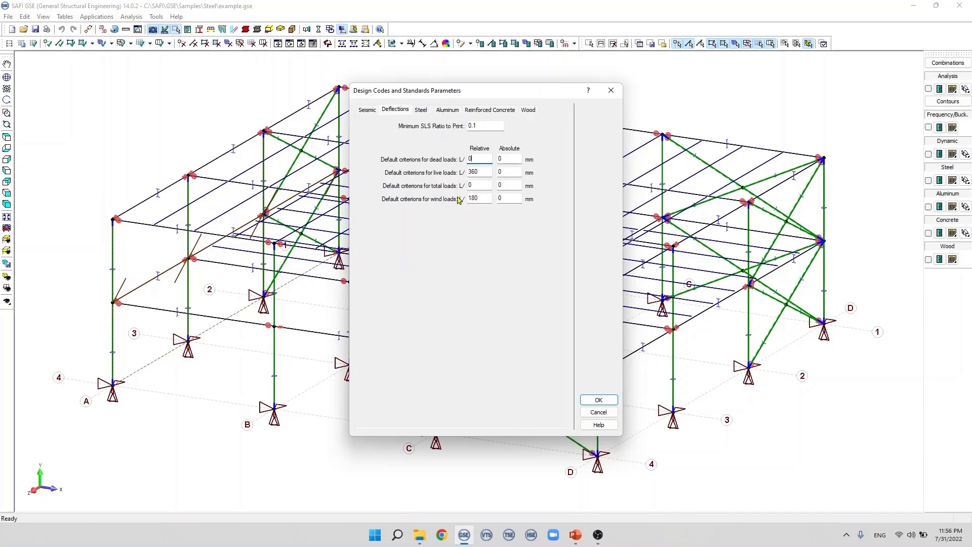
Step: Accept the deflection design parameters and examine the effective length methods and deflection criteria of the column at grid D-4
click(611, 403)
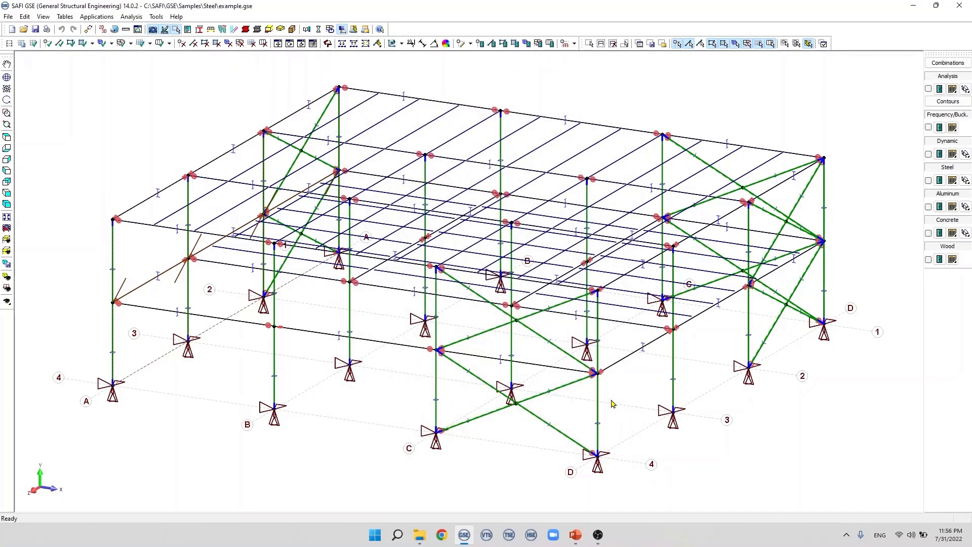
double_click(598, 404)
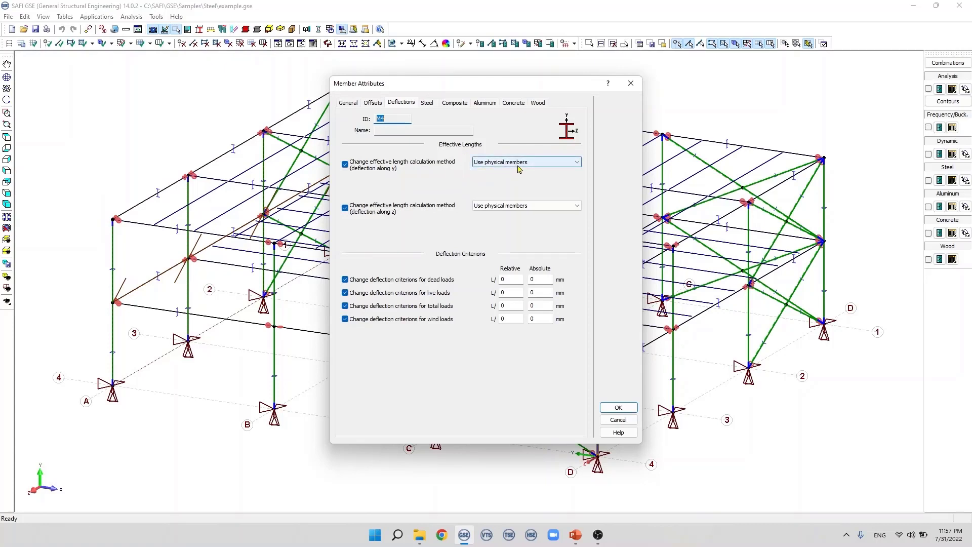
click(545, 165)
click(546, 163)
click(553, 206)
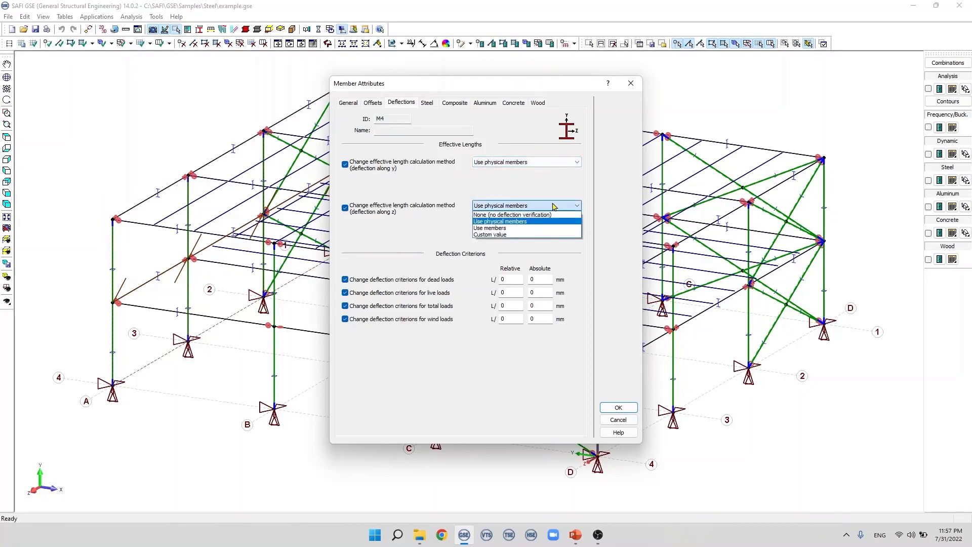
click(554, 206)
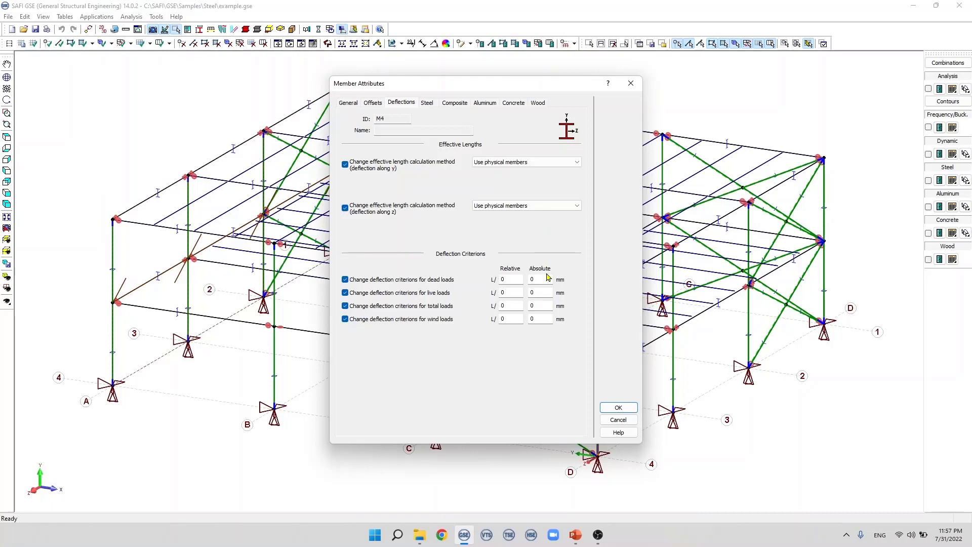
click(512, 280)
click(540, 278)
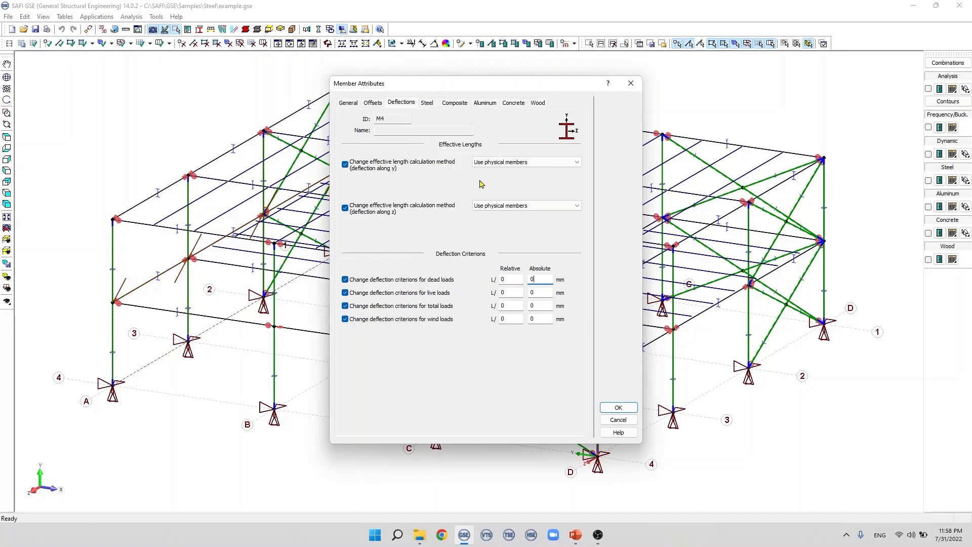
Step: Set the column's effective length method for deflection along y to Custom value and look at the reference joint choices
click(575, 168)
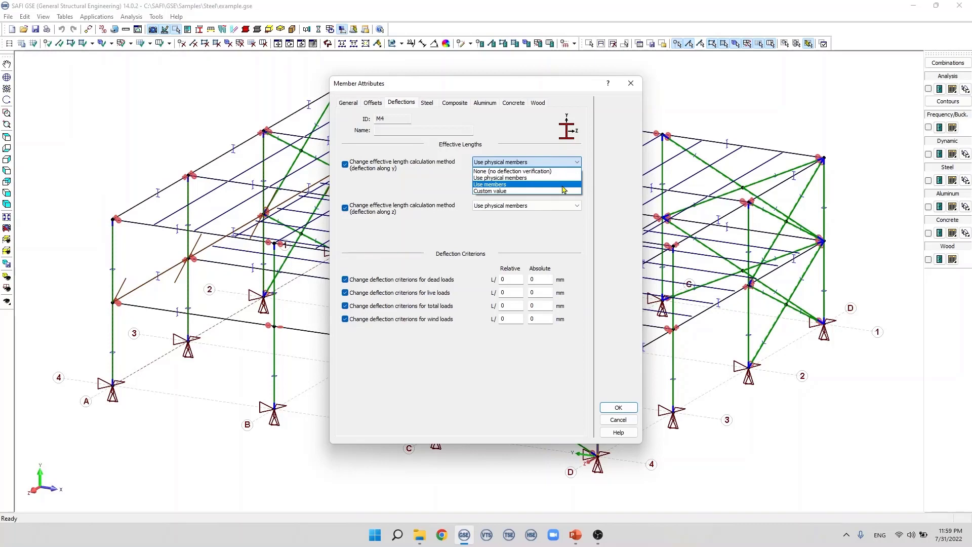
click(561, 191)
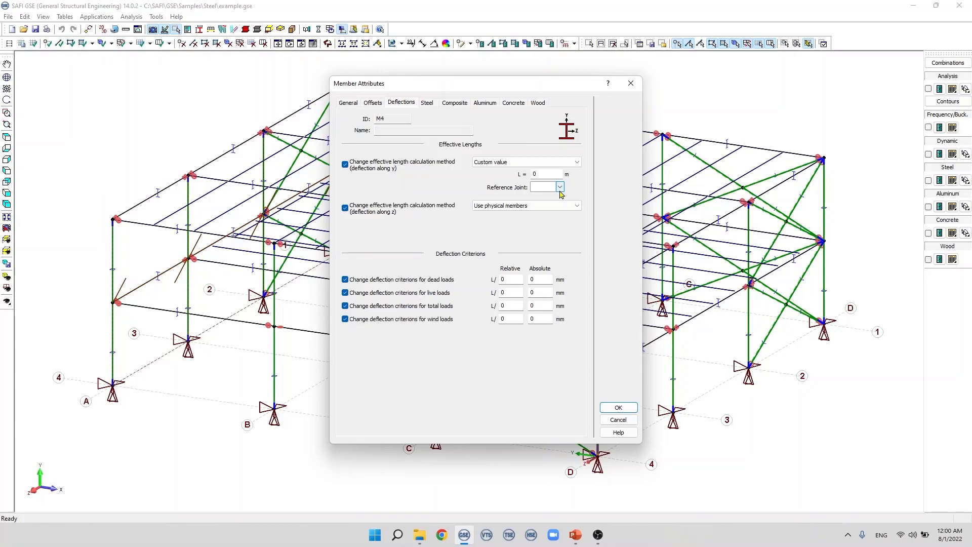
click(559, 184)
click(560, 187)
click(560, 187)
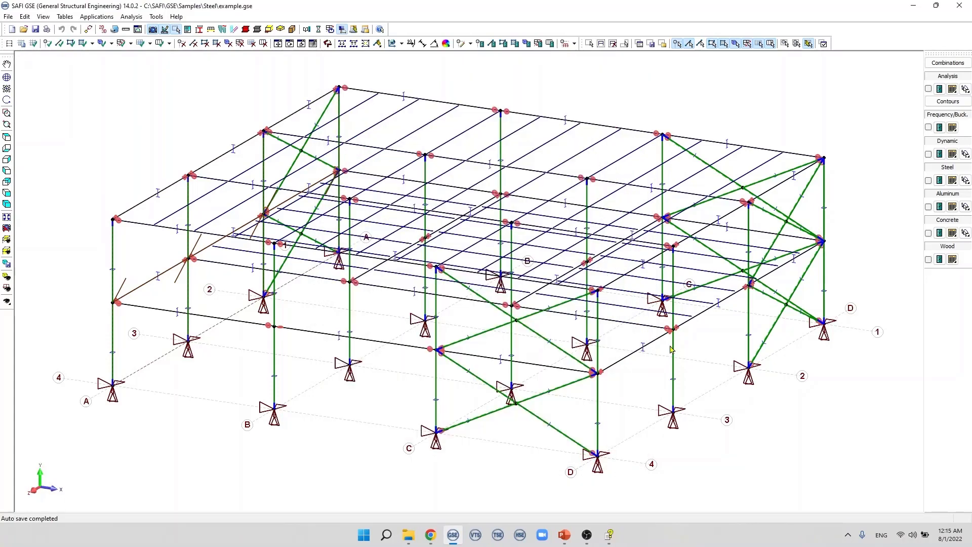
Step: Set load combination 1 to type SLS with deflections verified according to the Automatic criterion
click(574, 43)
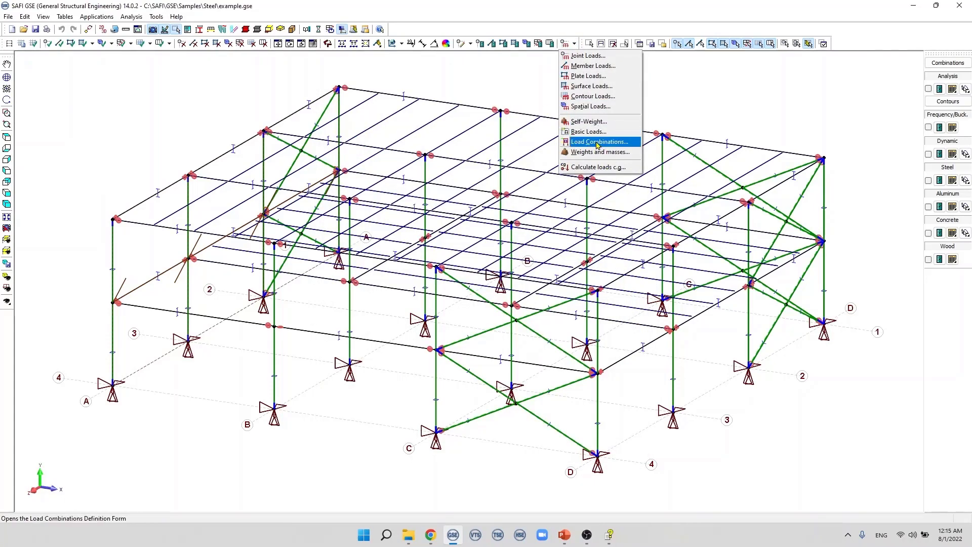
click(598, 141)
click(524, 163)
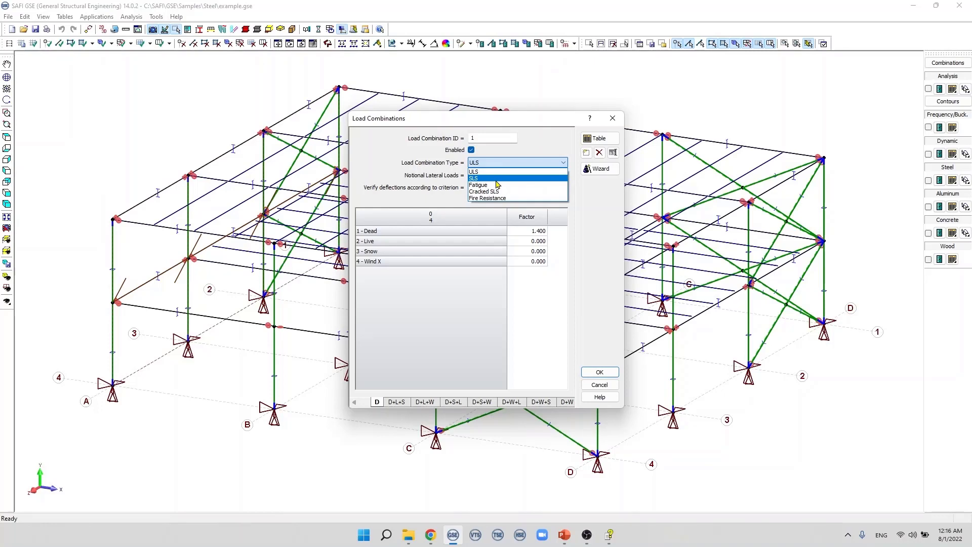
click(497, 180)
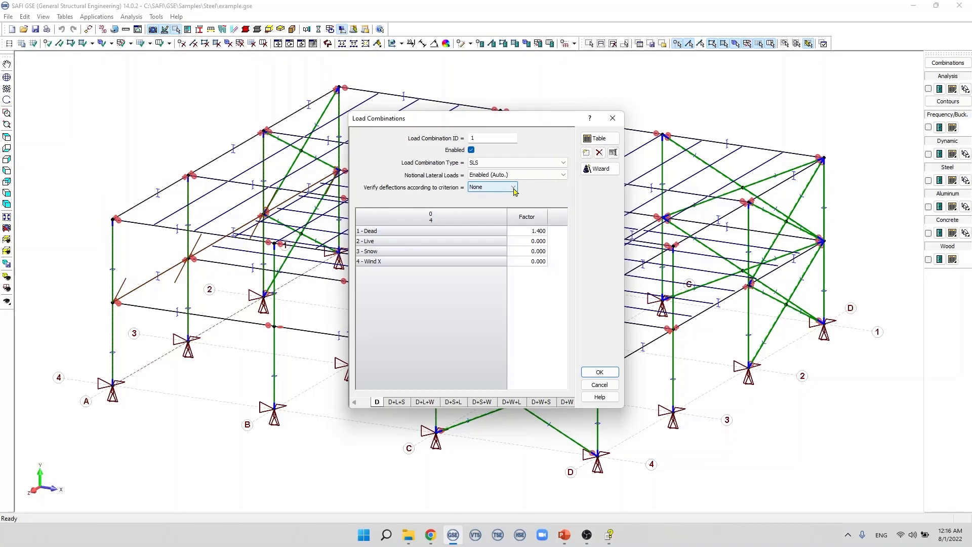
click(514, 189)
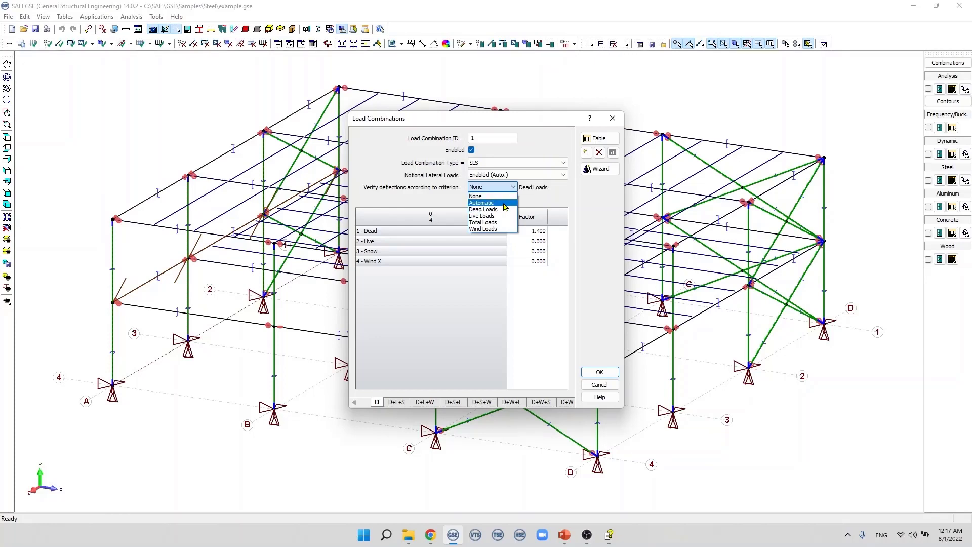
click(504, 203)
click(502, 188)
click(501, 203)
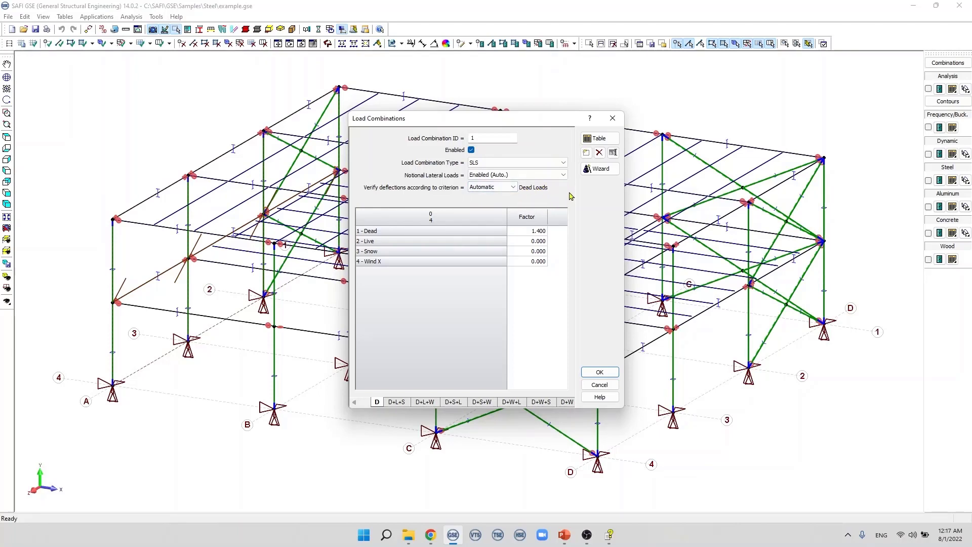
click(599, 373)
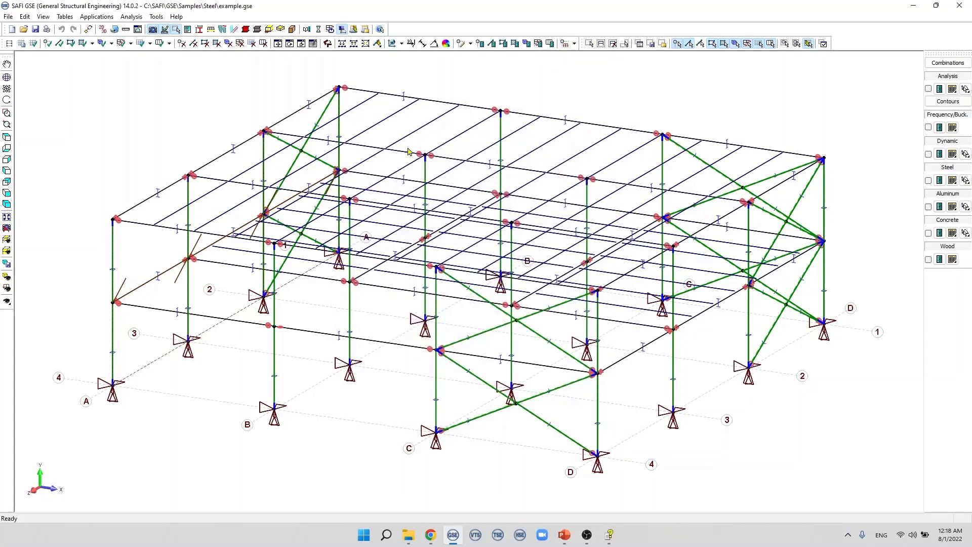
Step: Run the static linear analysis with the CSA S16-09/CSA S136-16 steel verification enabled
click(319, 30)
key(Return)
key(Return)
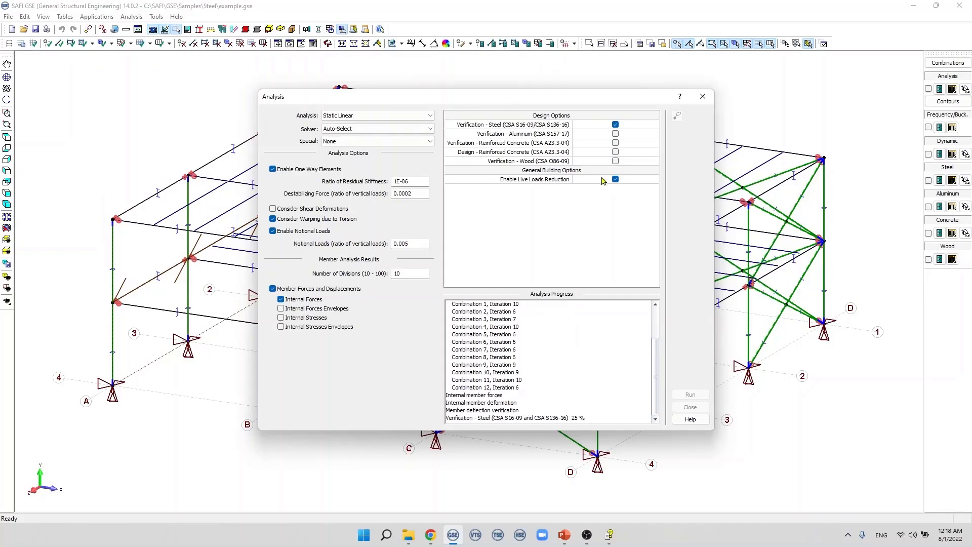
click(690, 407)
Step: View the Member Deflections (Limit States) report for all structure and all load combinations with a minimum ULS ratio of 0
click(956, 89)
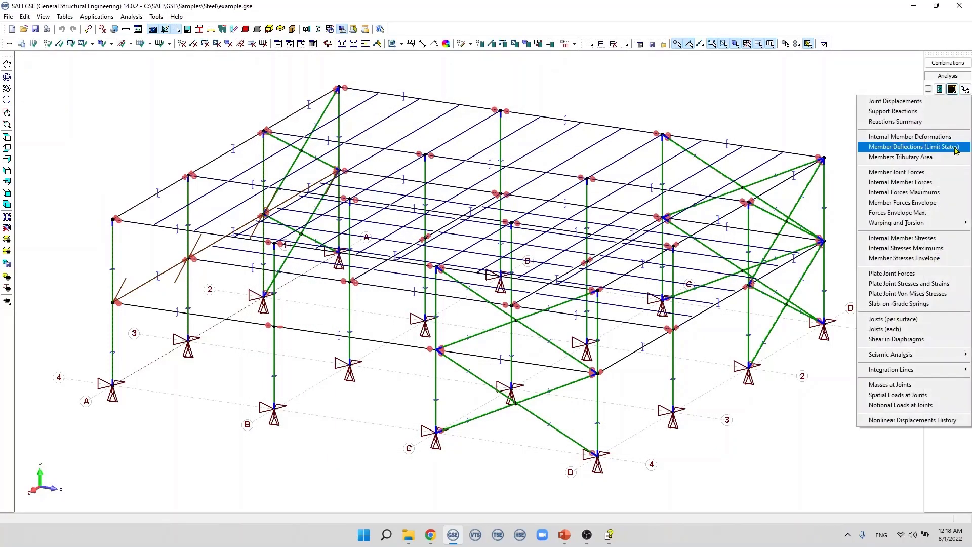
click(957, 150)
text(0)
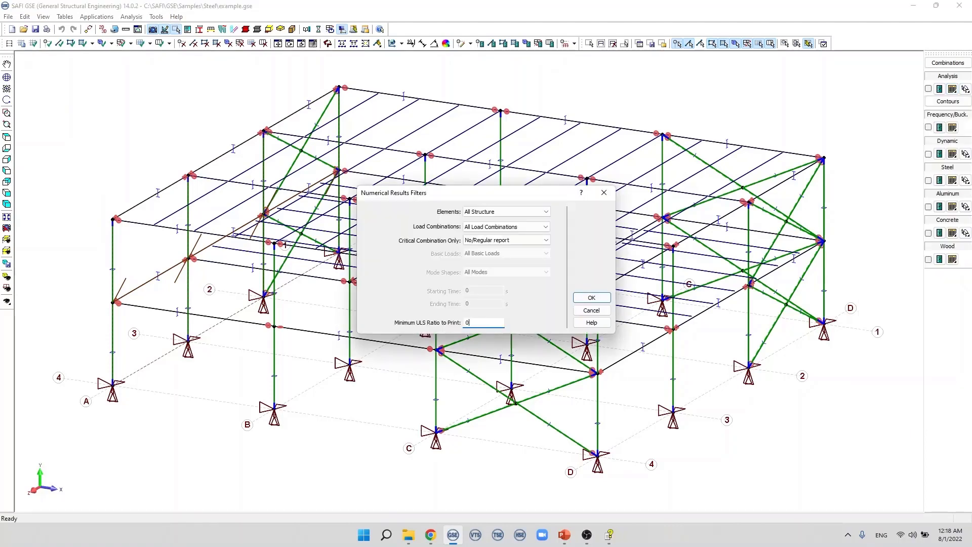
click(591, 299)
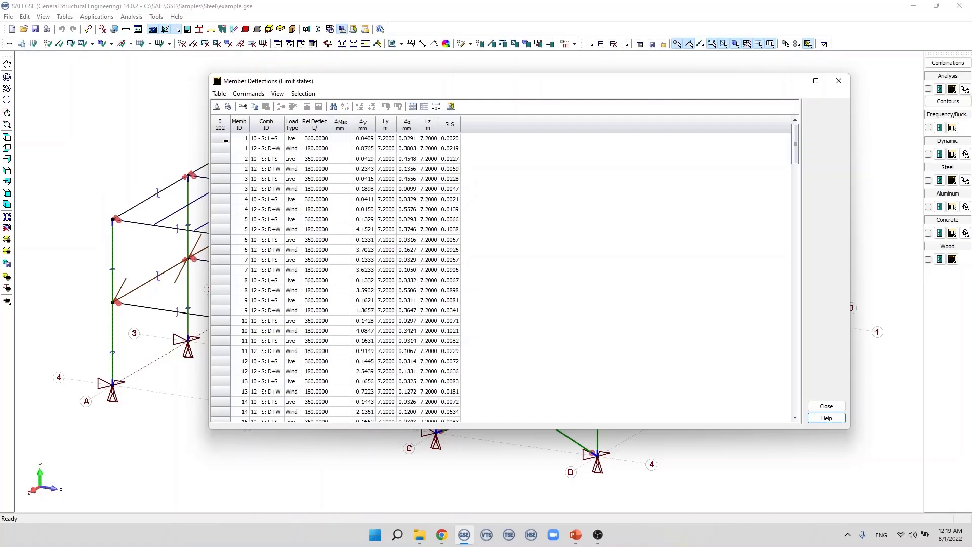
click(293, 137)
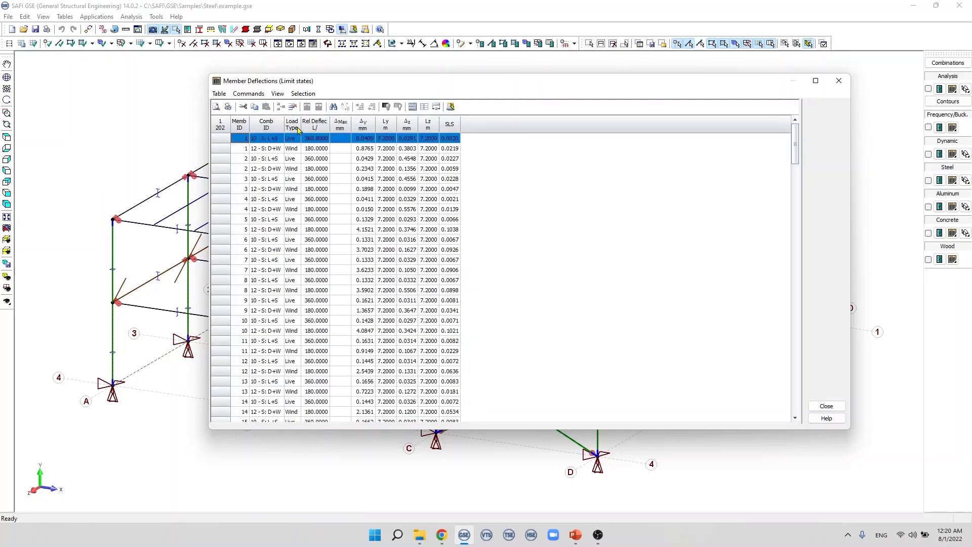
click(365, 147)
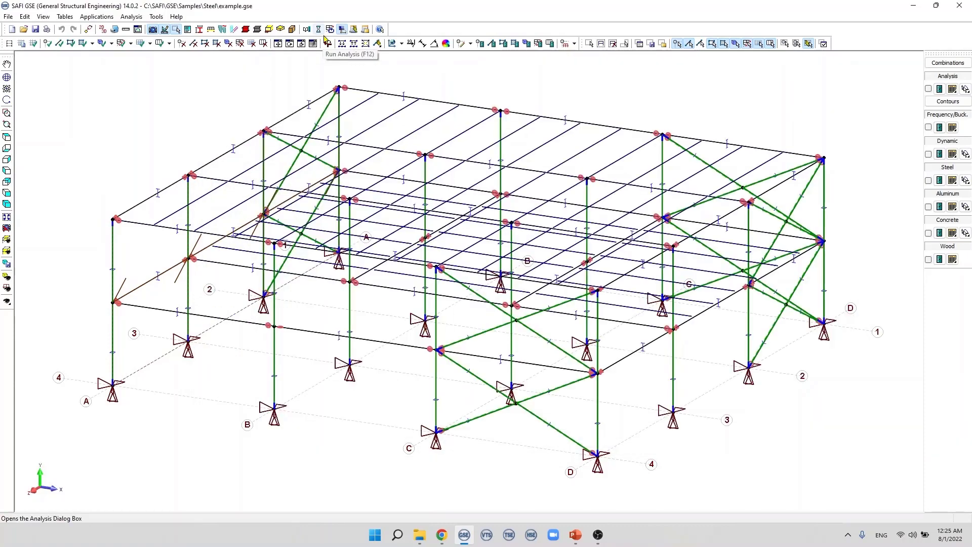
Step: Review the analysis options for steel verification and show only the Deflection limit state in the graphical steel results
click(327, 41)
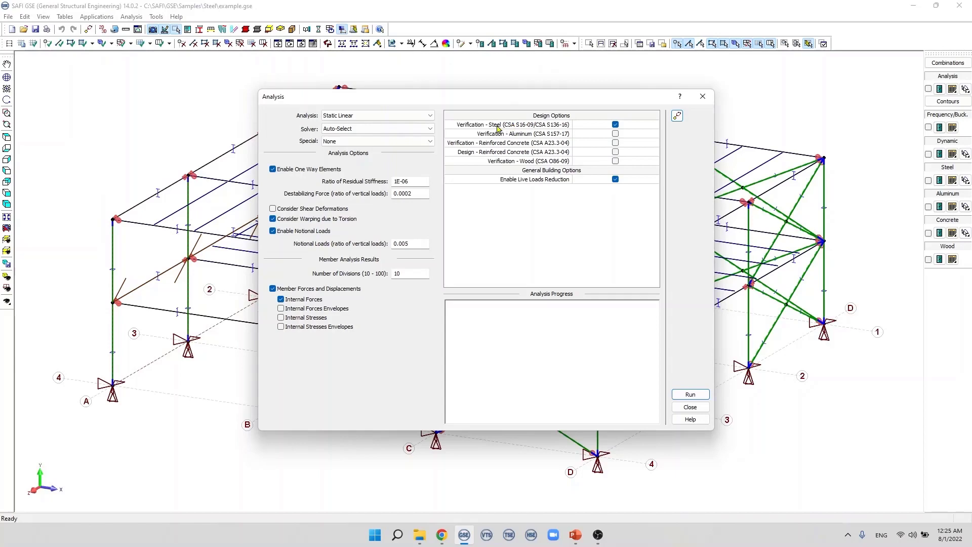
click(689, 408)
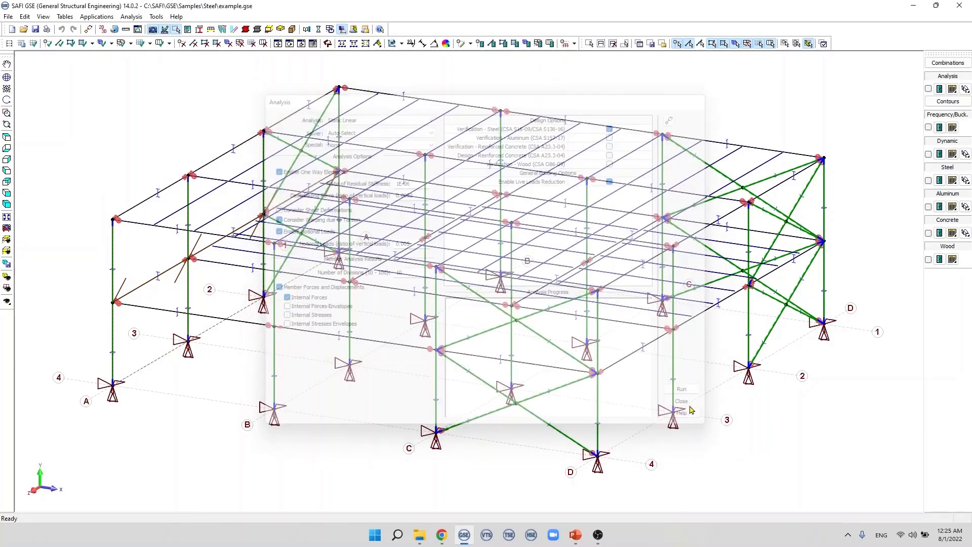
click(939, 181)
click(939, 181)
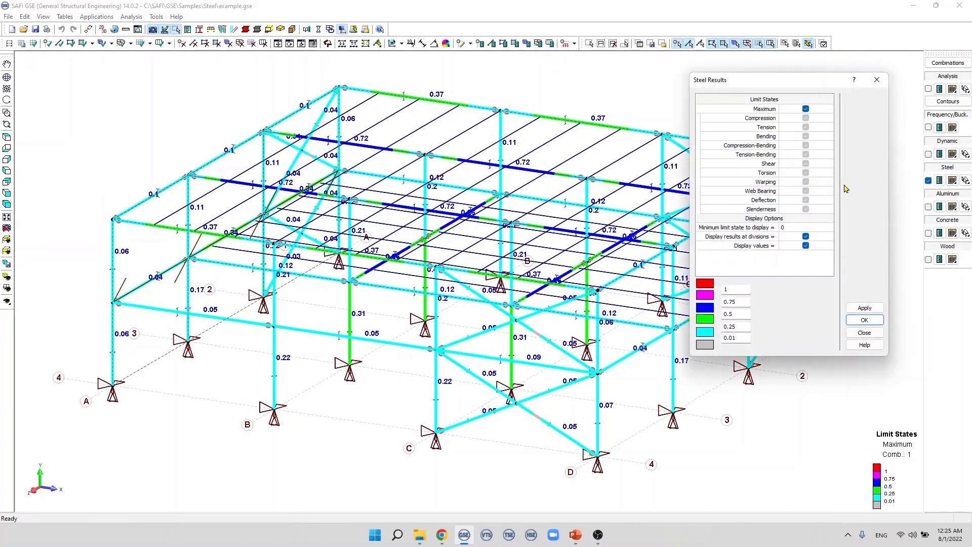
click(805, 109)
click(806, 200)
click(865, 309)
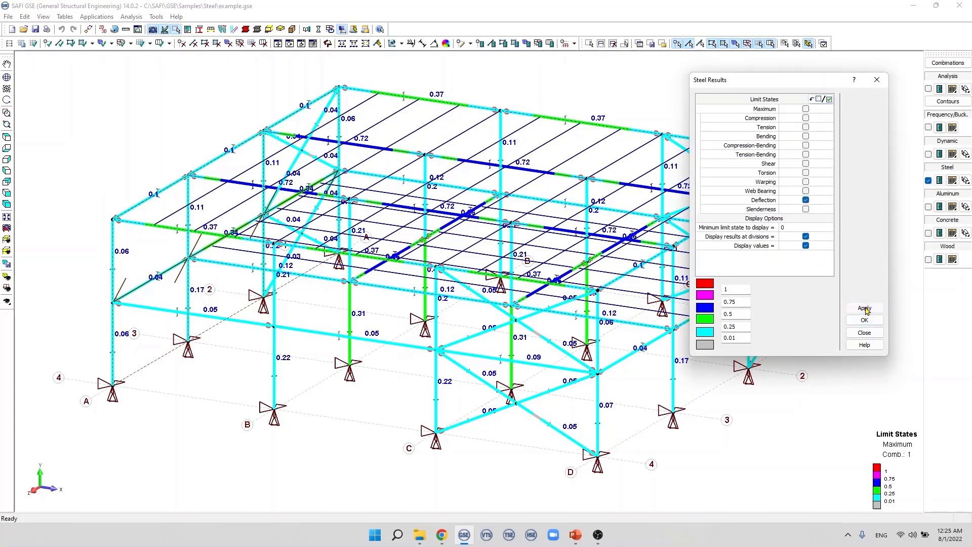
click(864, 320)
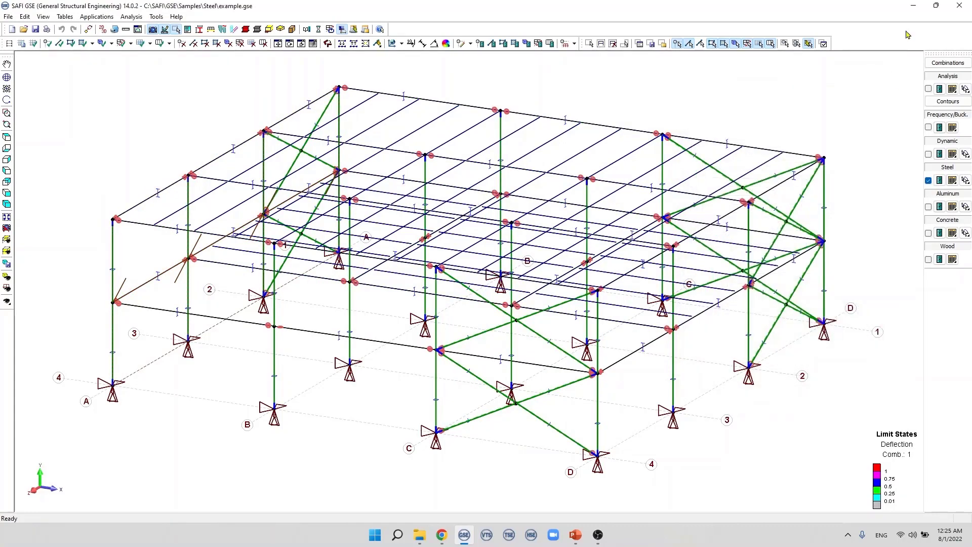
Step: Select all load combinations for the displayed results
click(934, 63)
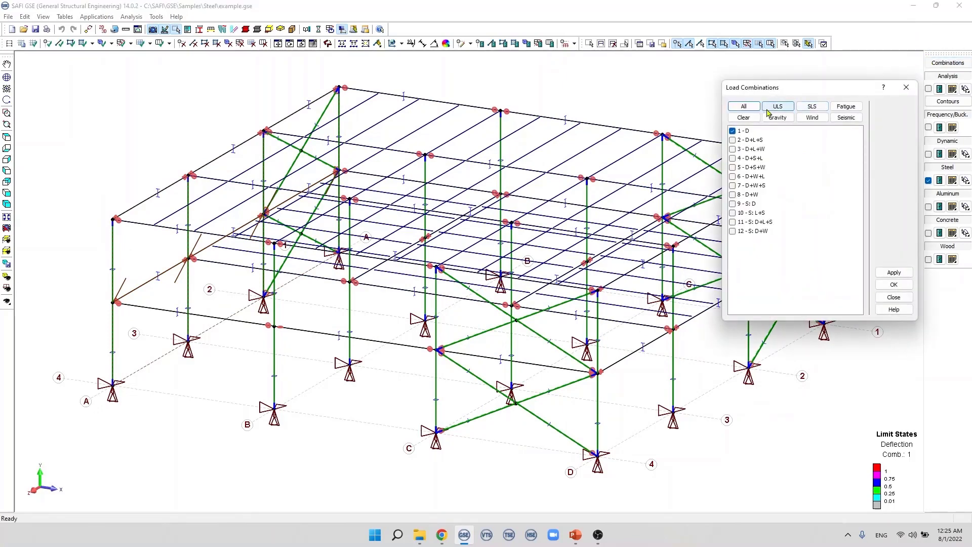
click(743, 106)
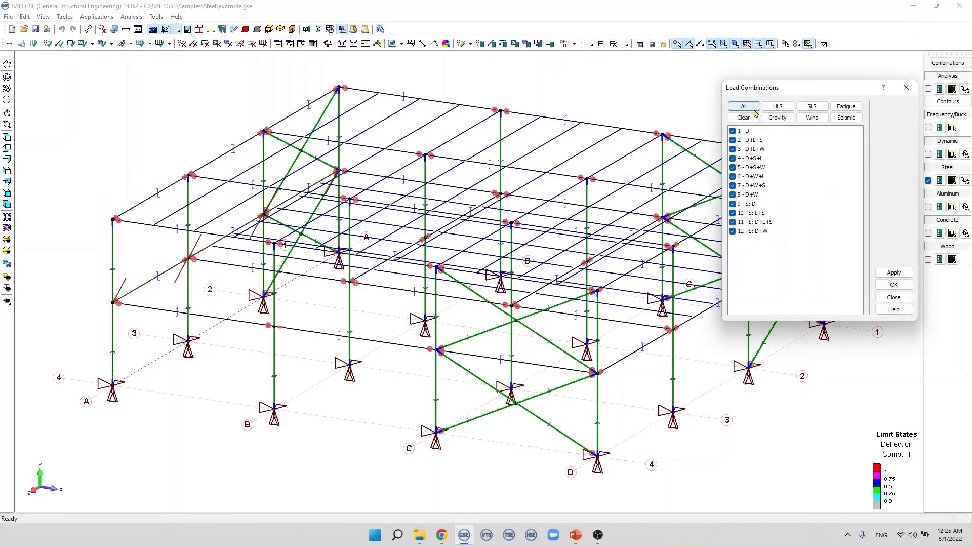
click(908, 272)
click(897, 285)
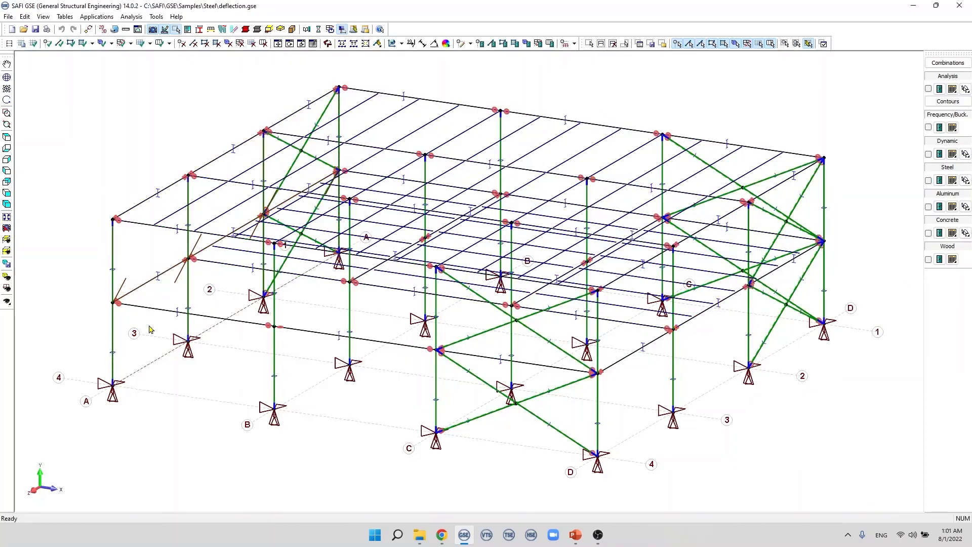
Step: Examine the deflection effective length settings of the columns at grids A-4 and C-4
click(111, 332)
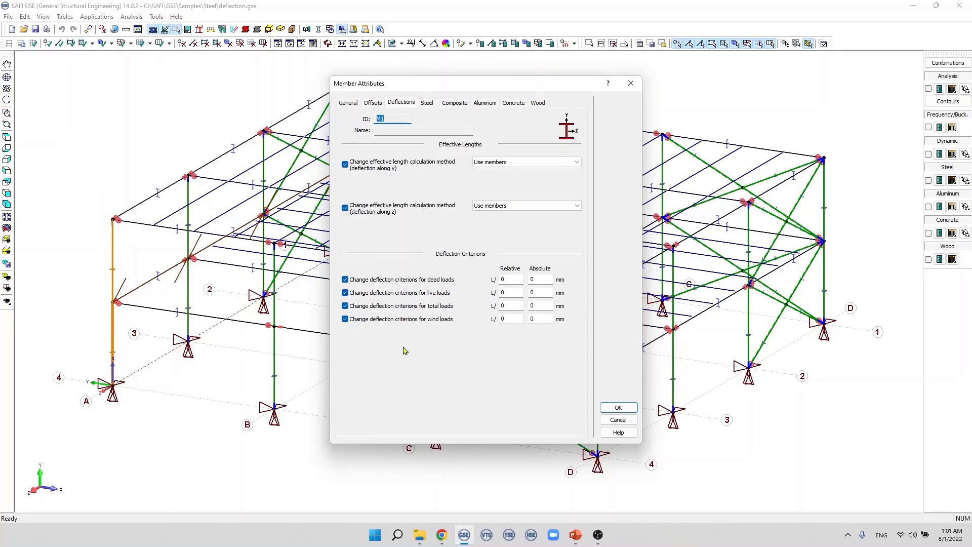
click(618, 407)
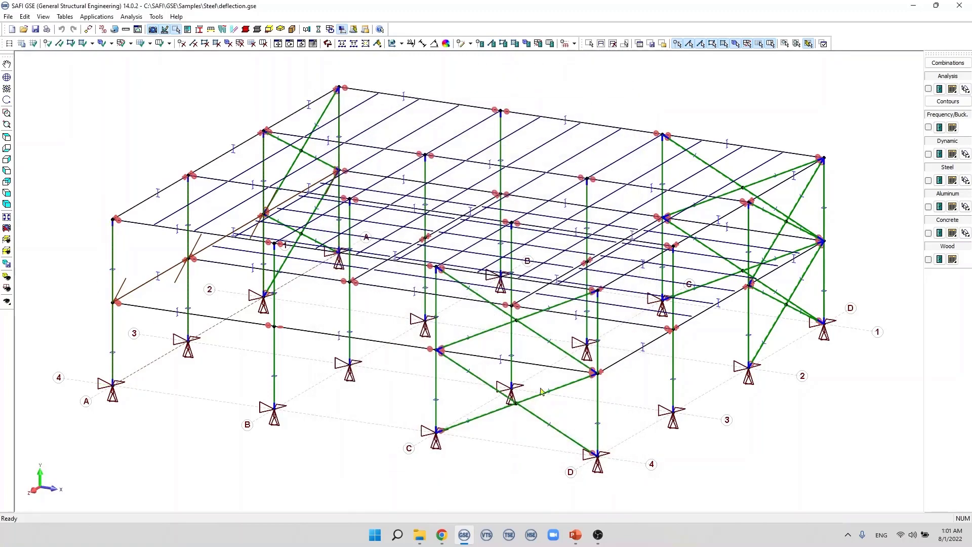
double_click(437, 373)
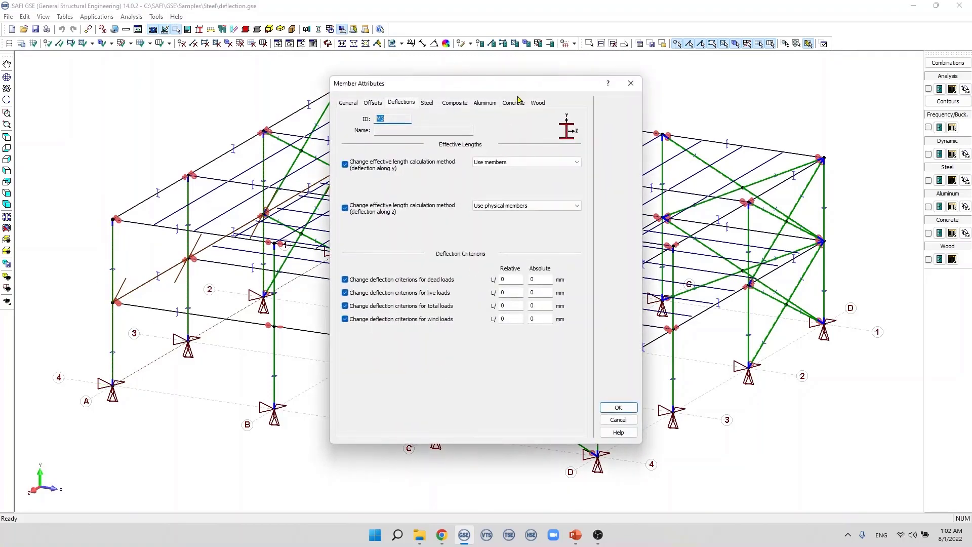
drag(524, 87, 728, 79)
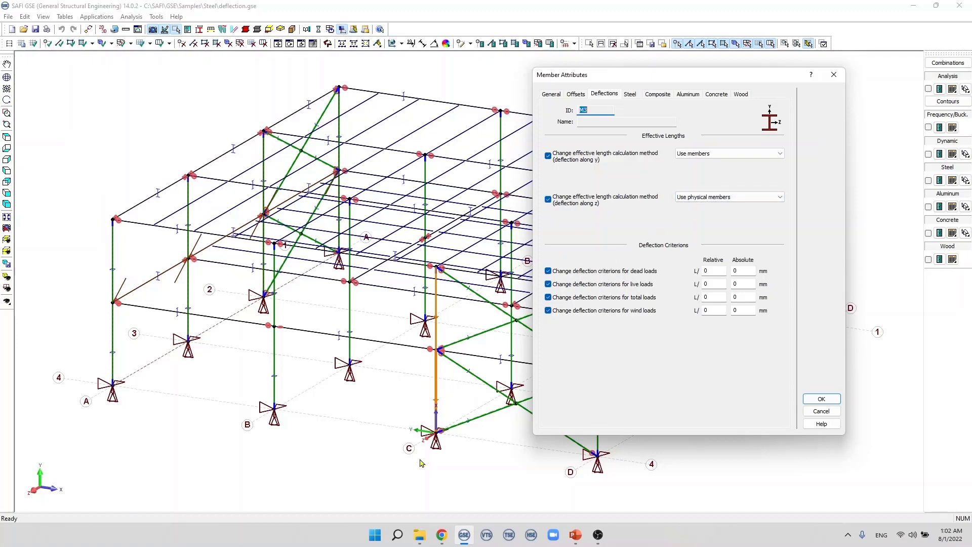
click(817, 412)
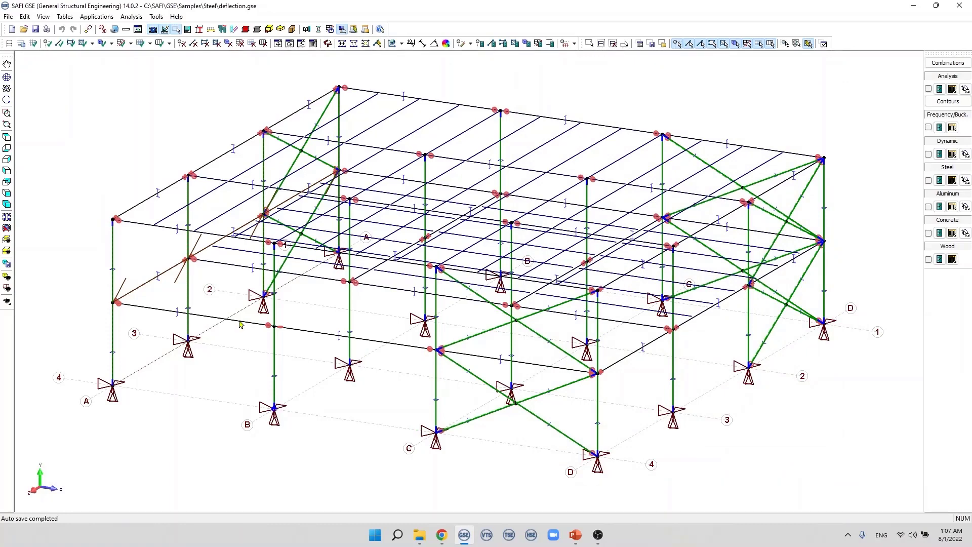
Step: Subdivide the floor beam between grids A-4 and B-4 into 2 equal divisions, keeping physical members, and check its deflection settings
double_click(240, 321)
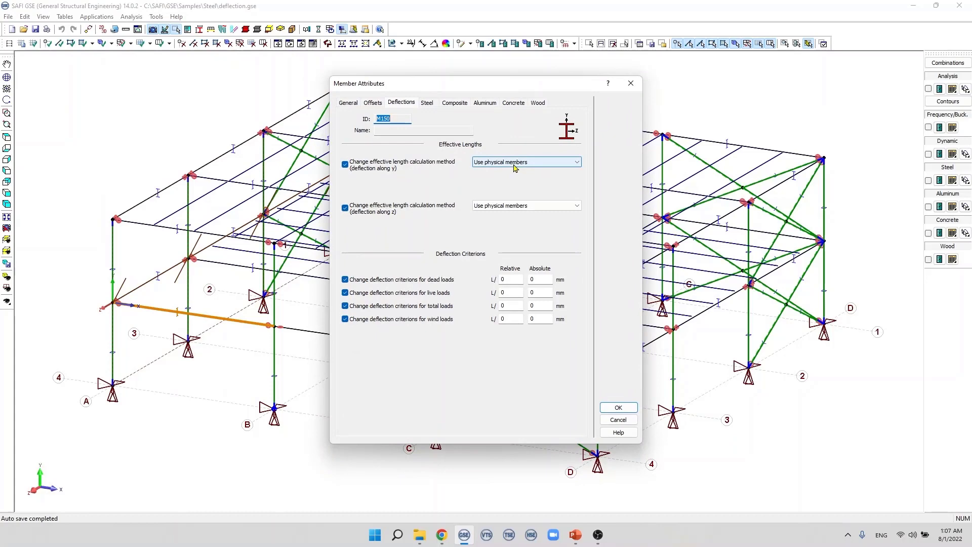
click(633, 420)
click(248, 323)
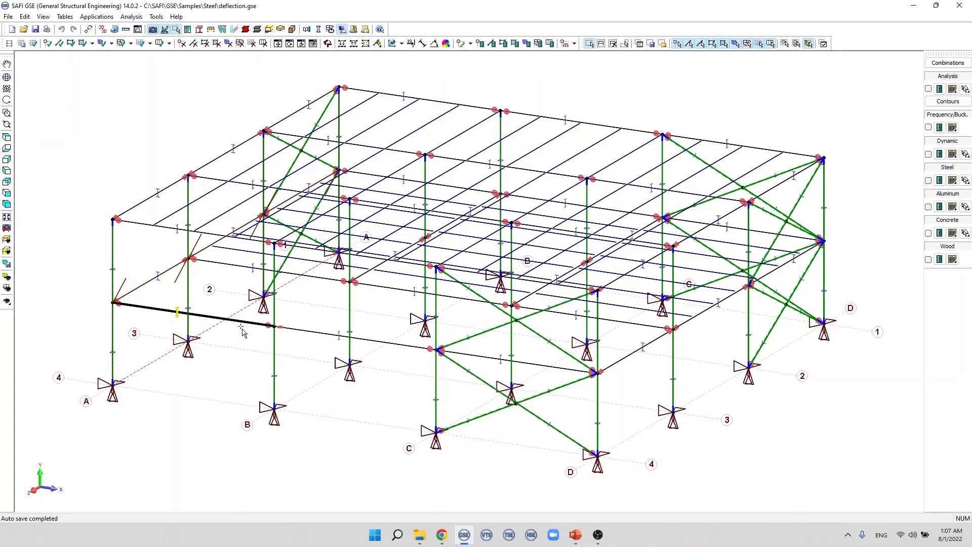
click(342, 45)
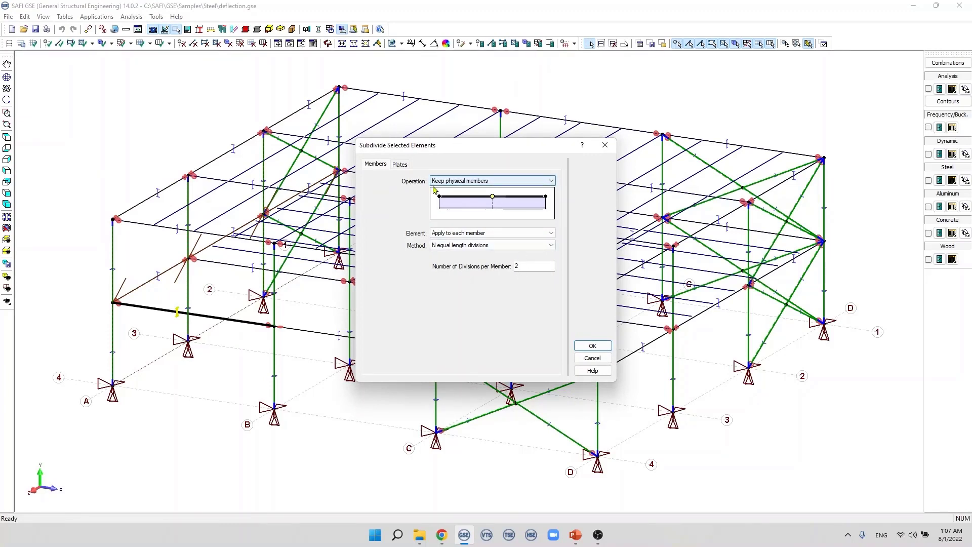
click(592, 346)
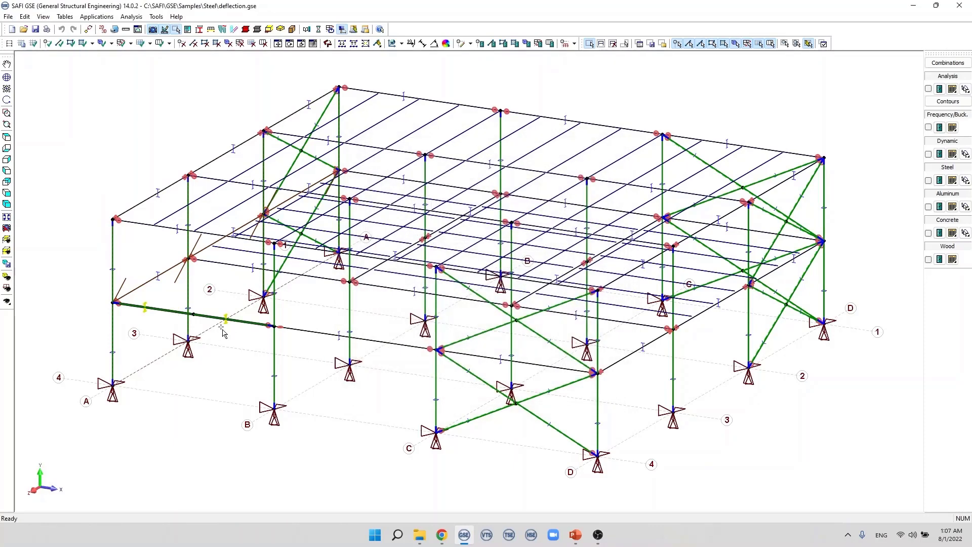
double_click(249, 325)
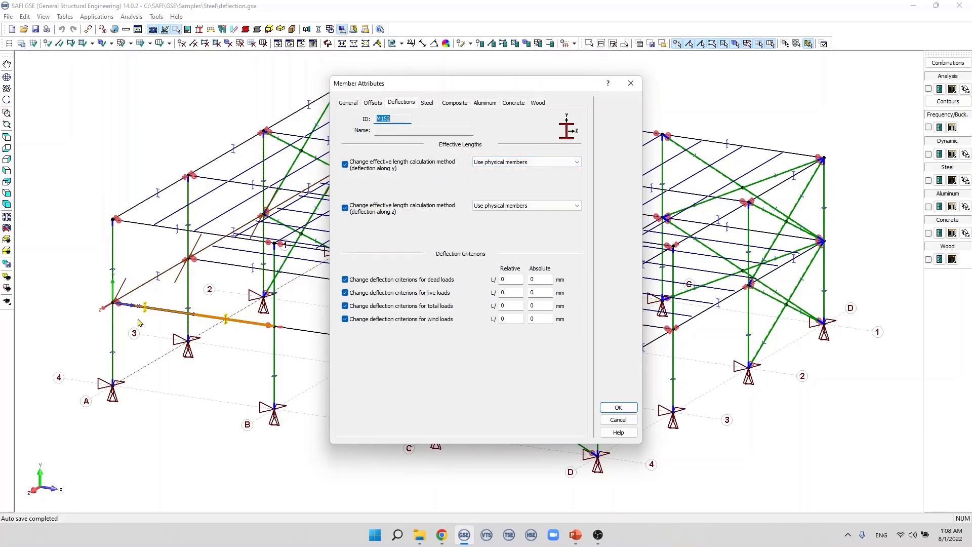
click(618, 407)
Step: Cut the undivided floor beam between grids A-4 and B-4 into 2 equal-length independent members
click(233, 323)
click(341, 44)
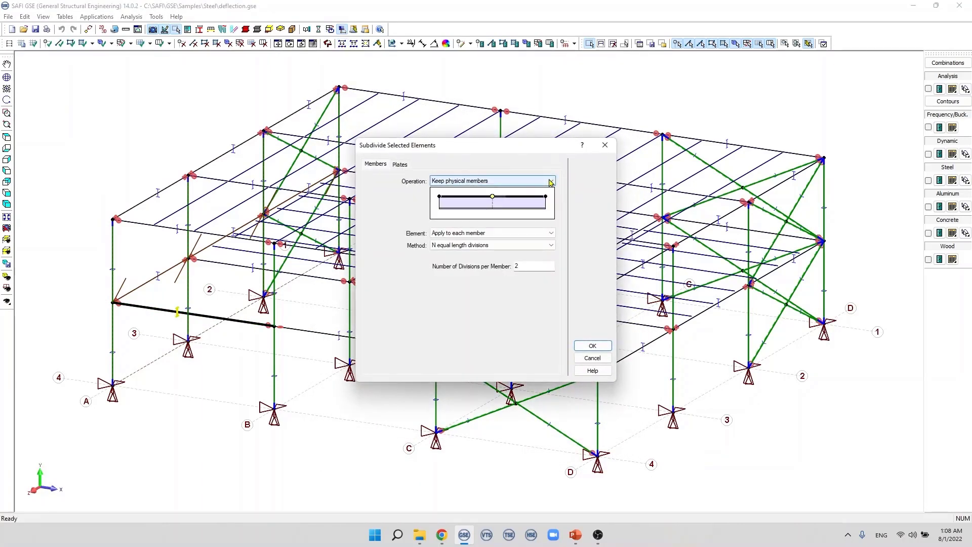
click(550, 181)
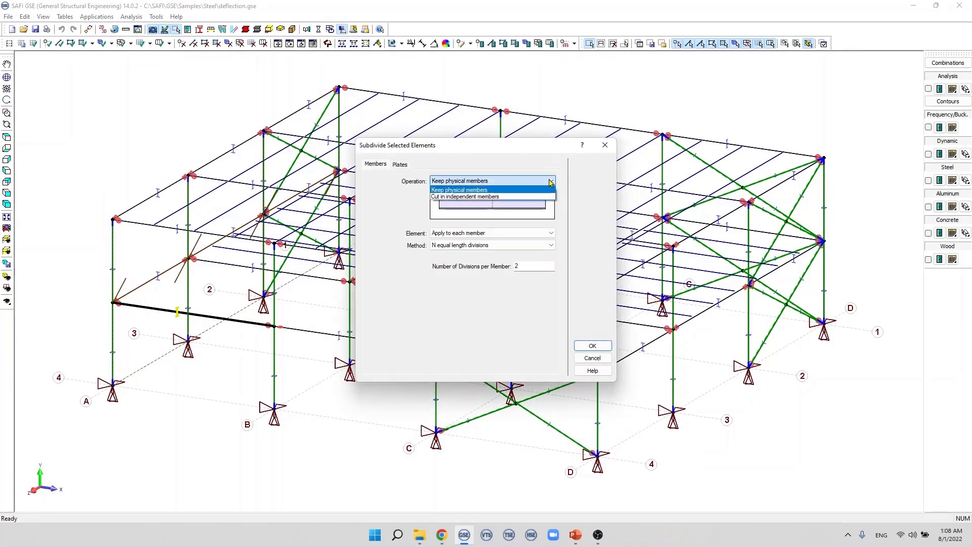
click(500, 197)
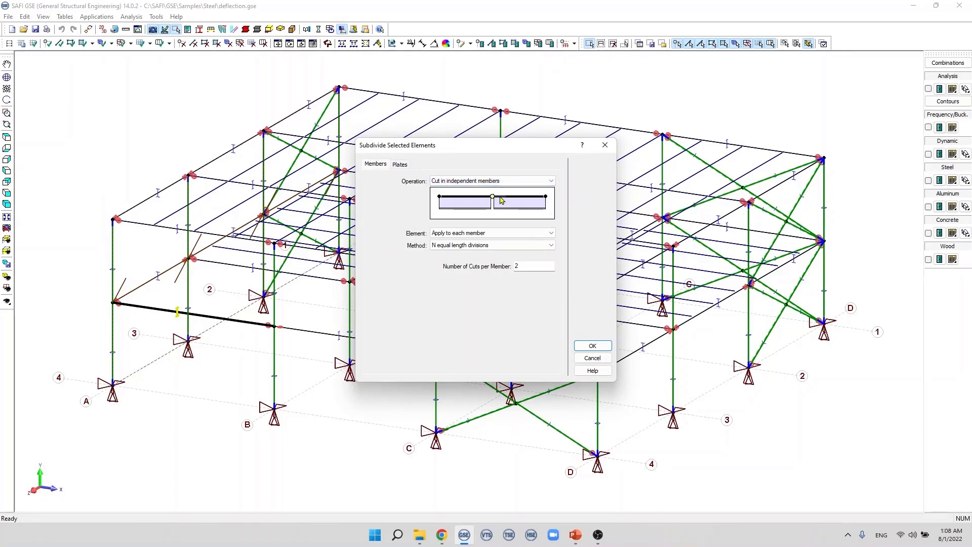
click(593, 345)
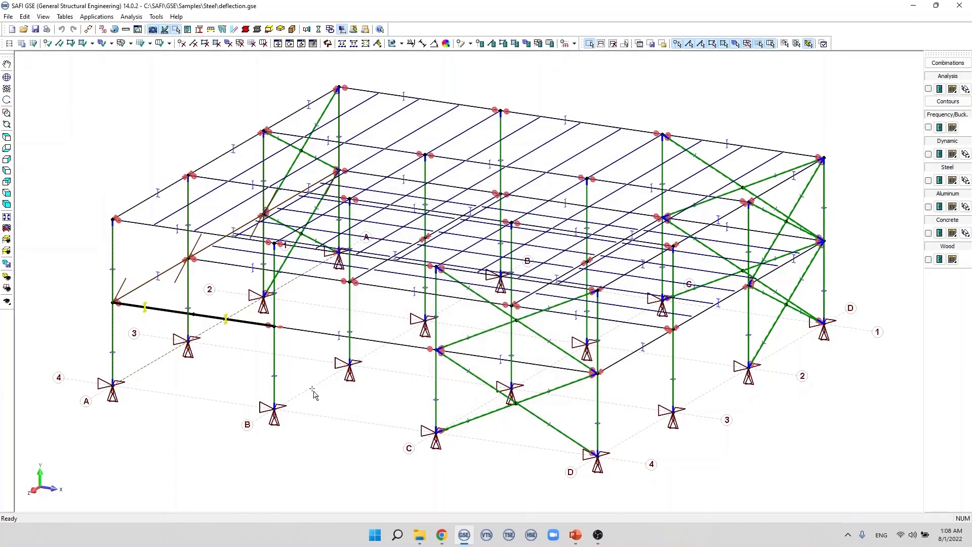
click(200, 375)
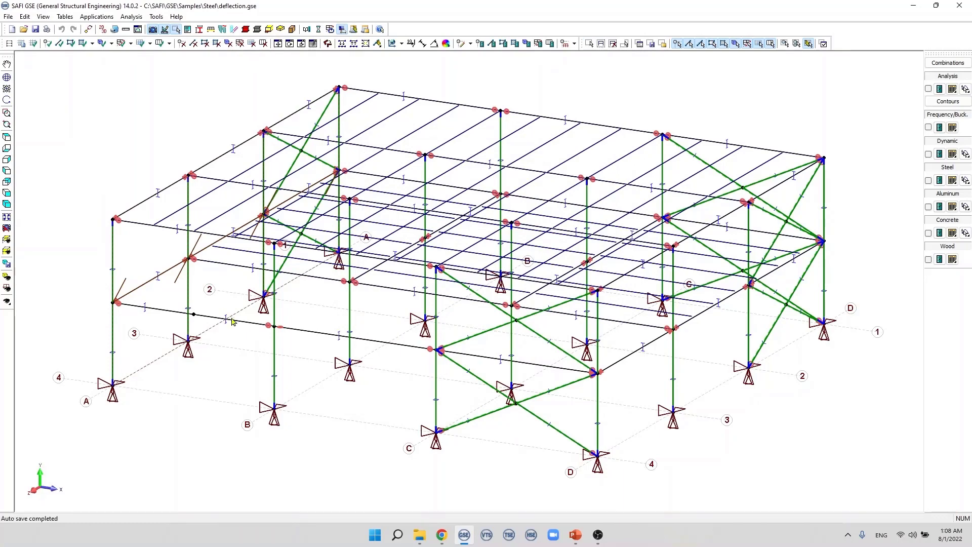
double_click(248, 324)
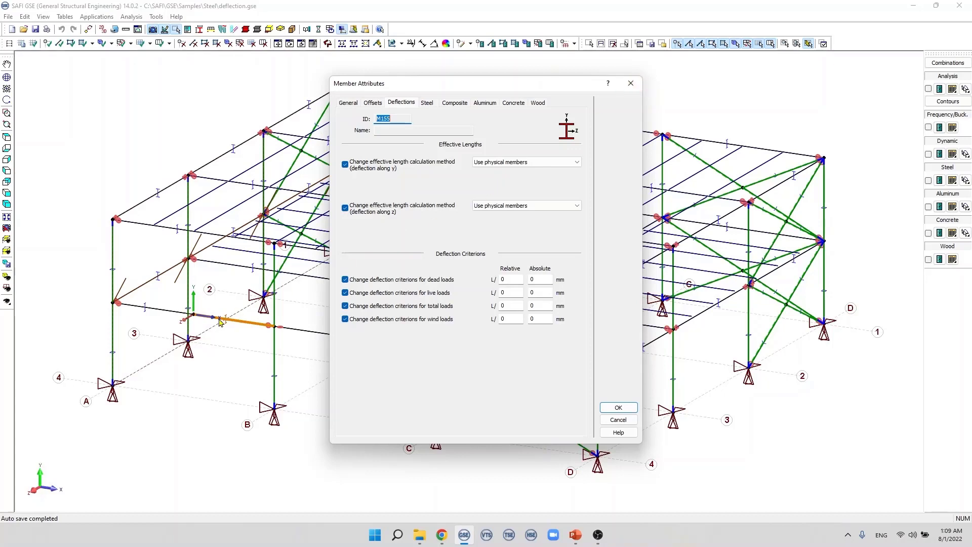
click(508, 162)
click(499, 191)
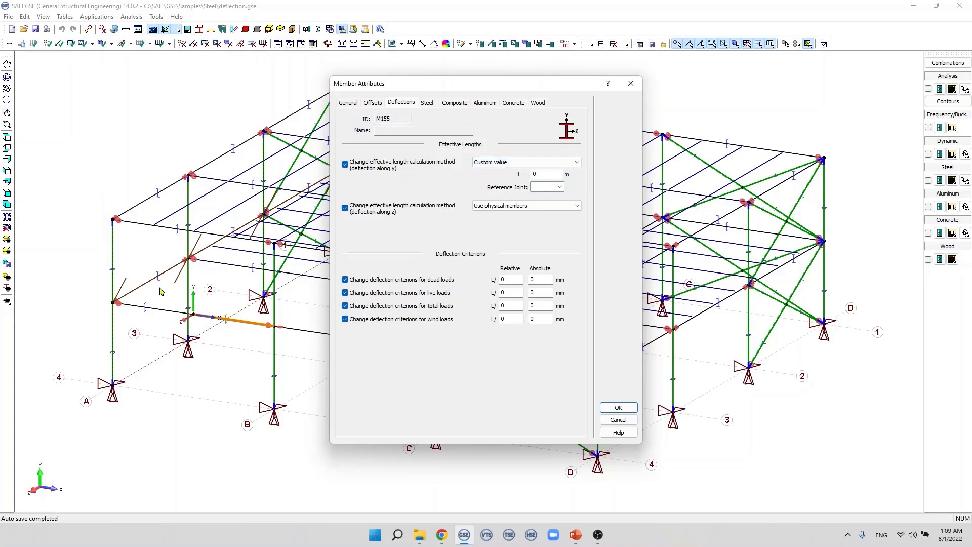
click(561, 188)
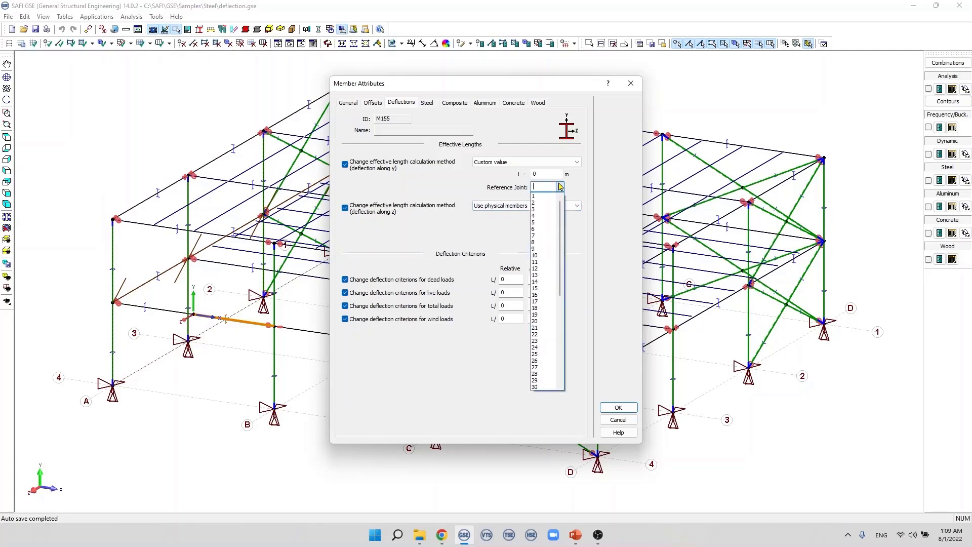
click(560, 187)
click(632, 420)
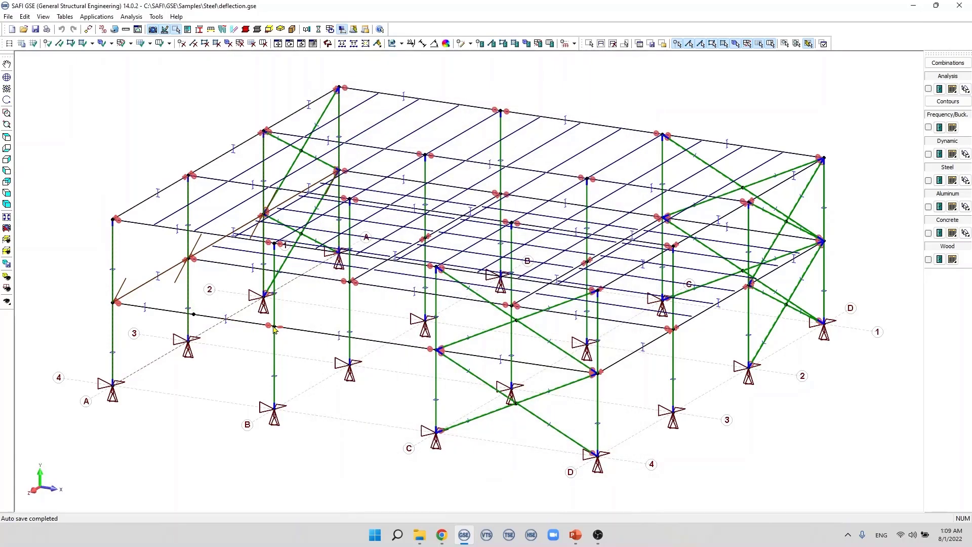
Step: Check the floor joint ID at B-4 and give the adjoining beam half a custom y-deflection effective length of 7.5 m with reference joint 18
double_click(274, 328)
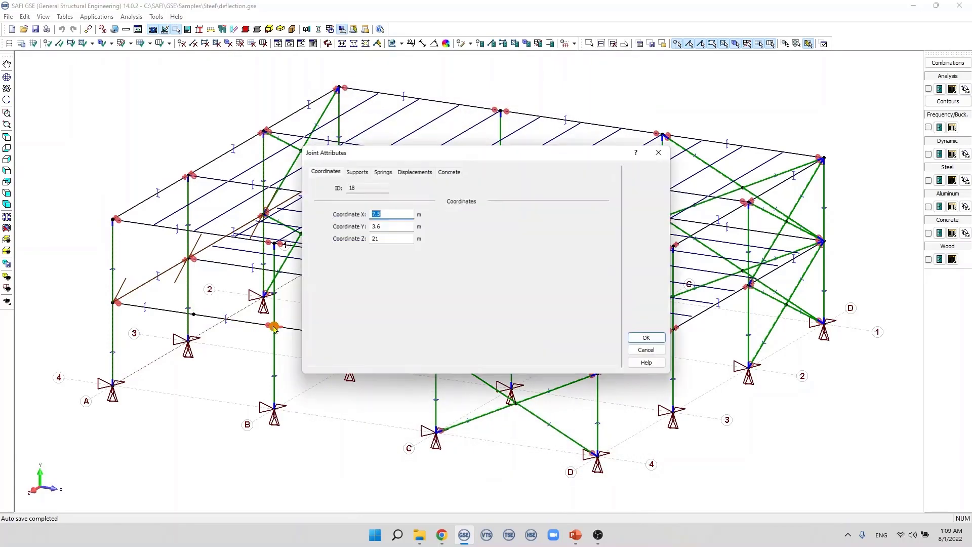
key(Escape)
double_click(235, 320)
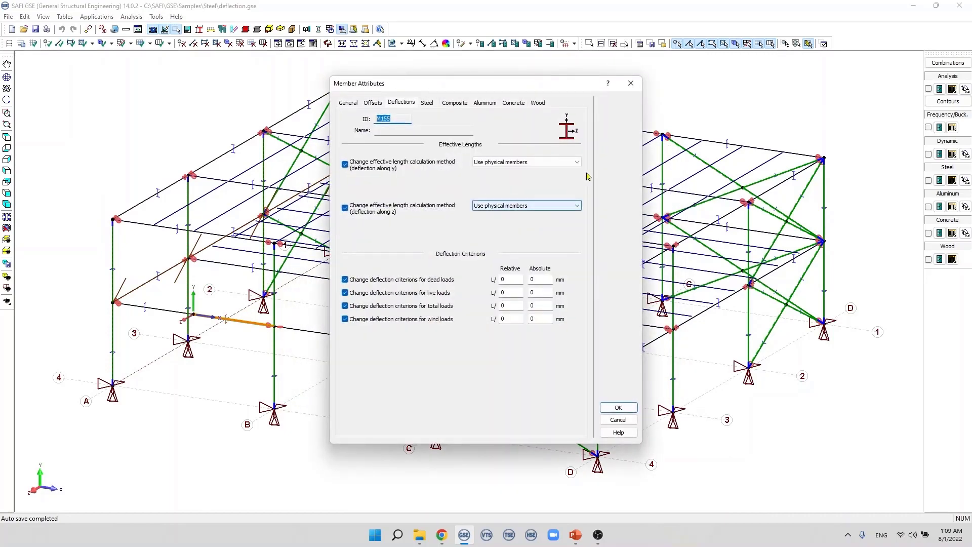
click(577, 162)
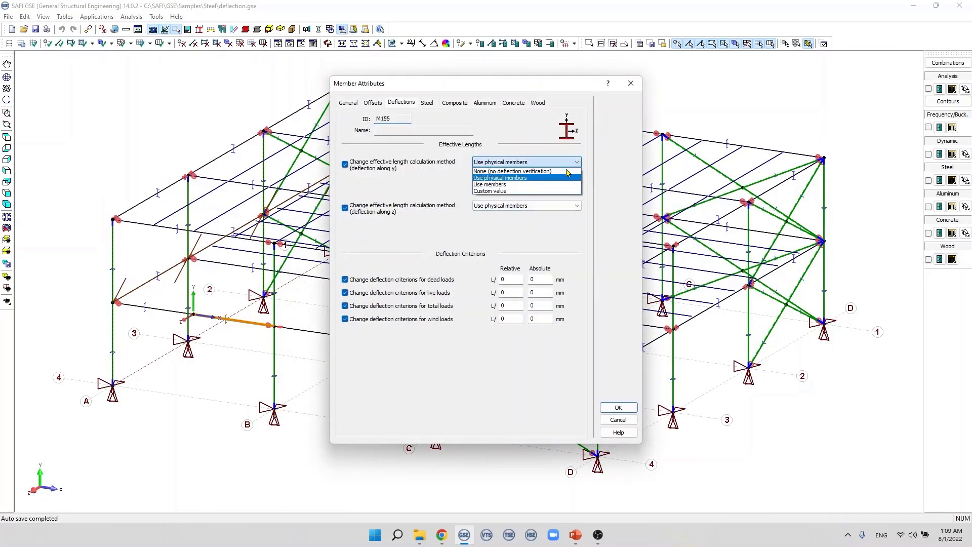
click(535, 192)
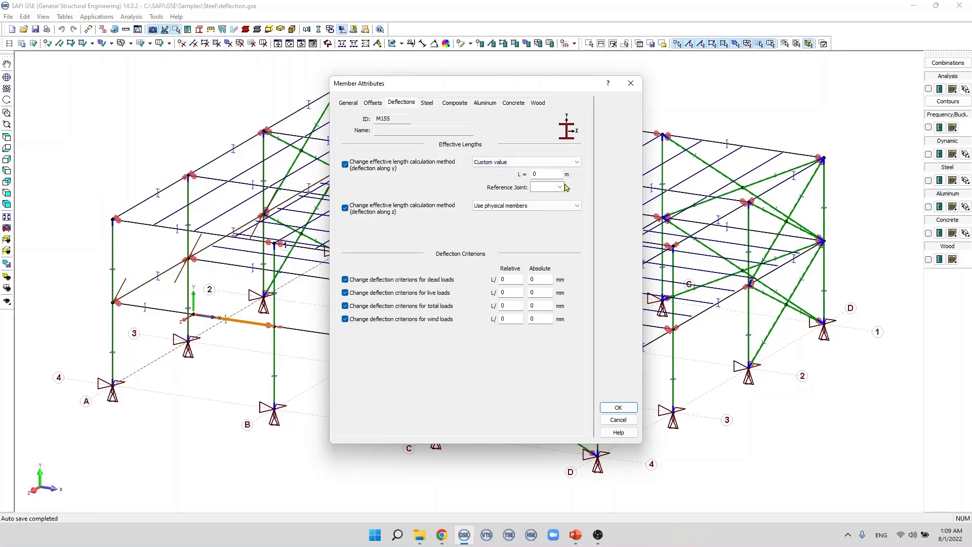
text(18)
double_click(554, 177)
Step: Set the beam half's effective length for deflection along z to a custom 7.5 m with reference joint 18
click(551, 205)
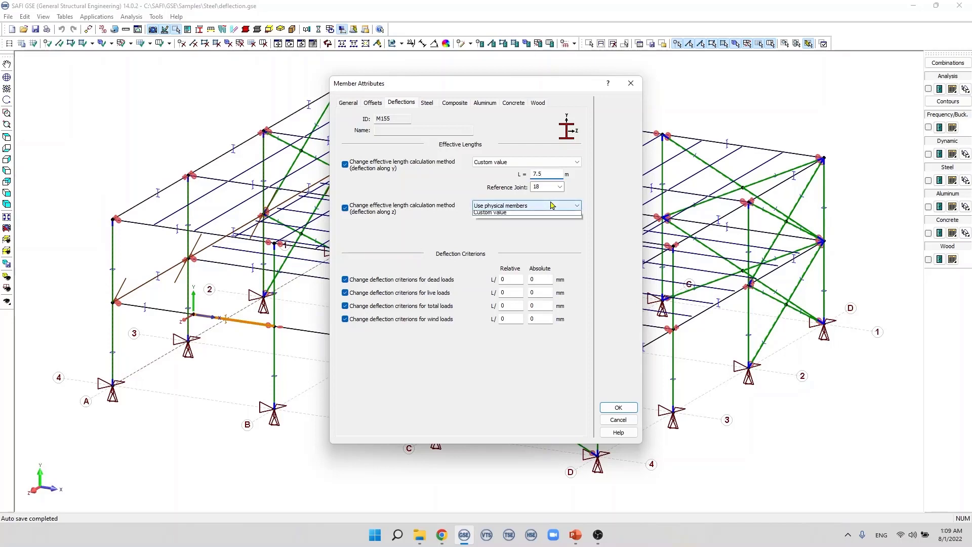
click(510, 238)
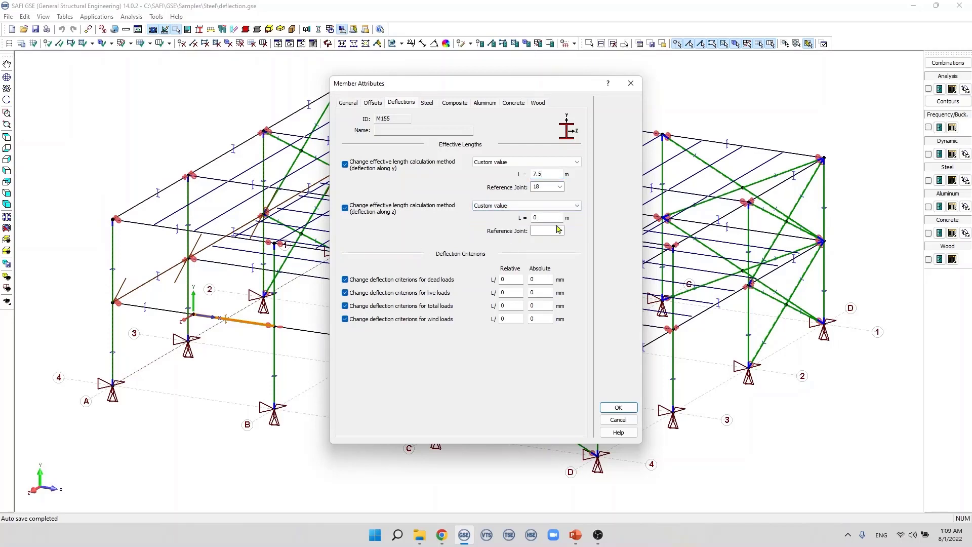
click(559, 230)
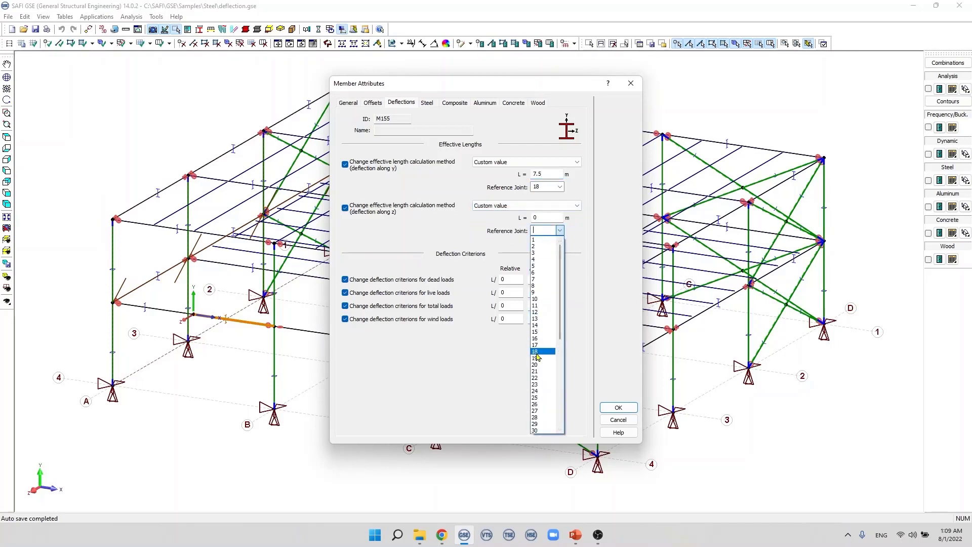
click(537, 351)
double_click(541, 217)
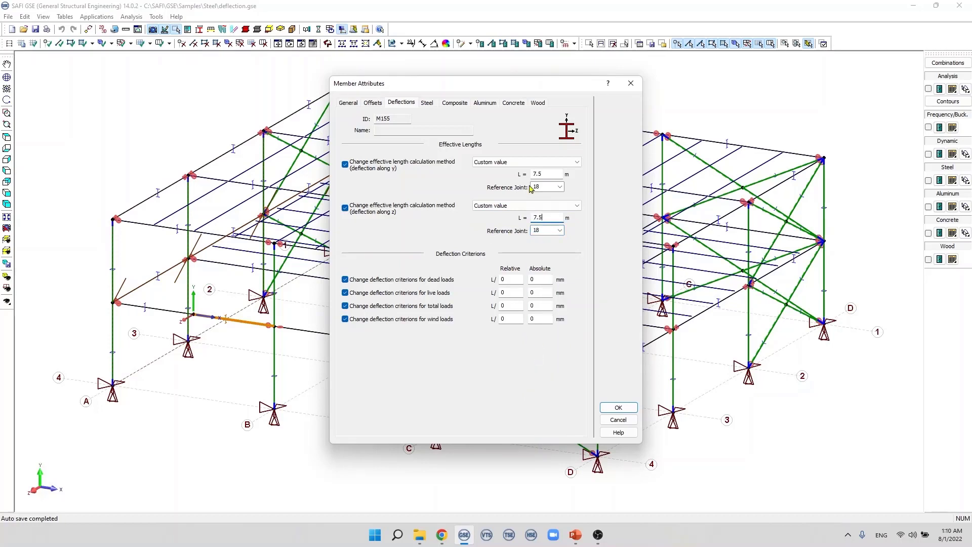
Step: Return the beam half's effective length methods for y and z deflection to Use physical members and apply the attributes
click(560, 205)
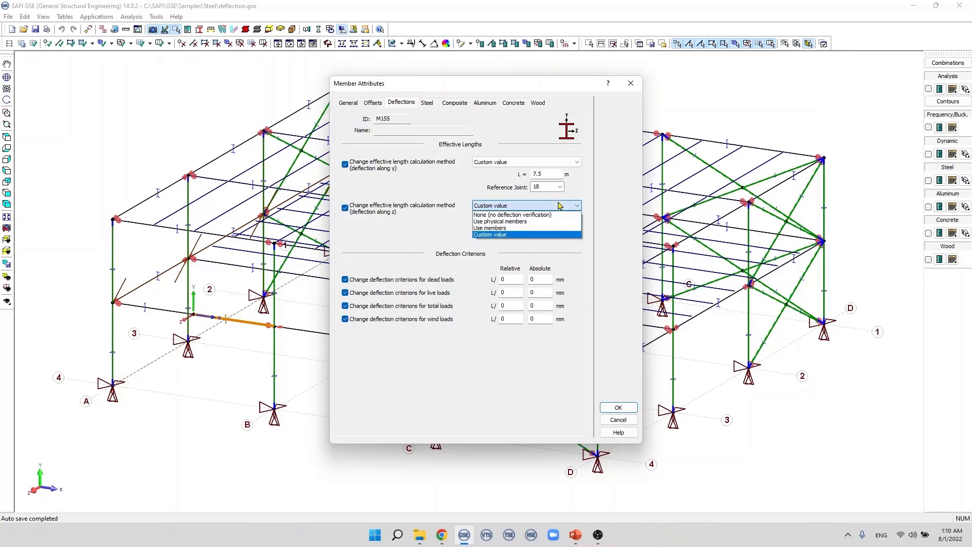
click(515, 223)
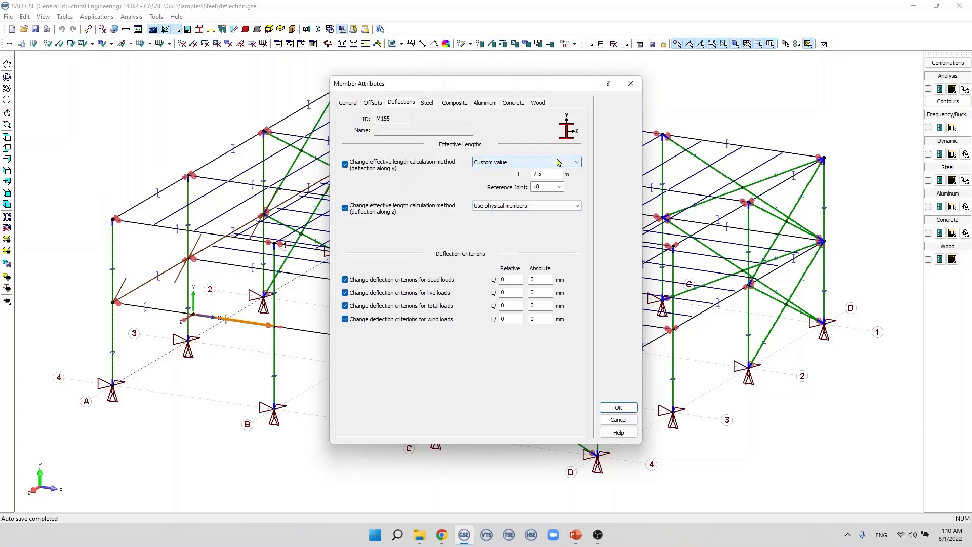
click(559, 162)
click(512, 178)
click(617, 407)
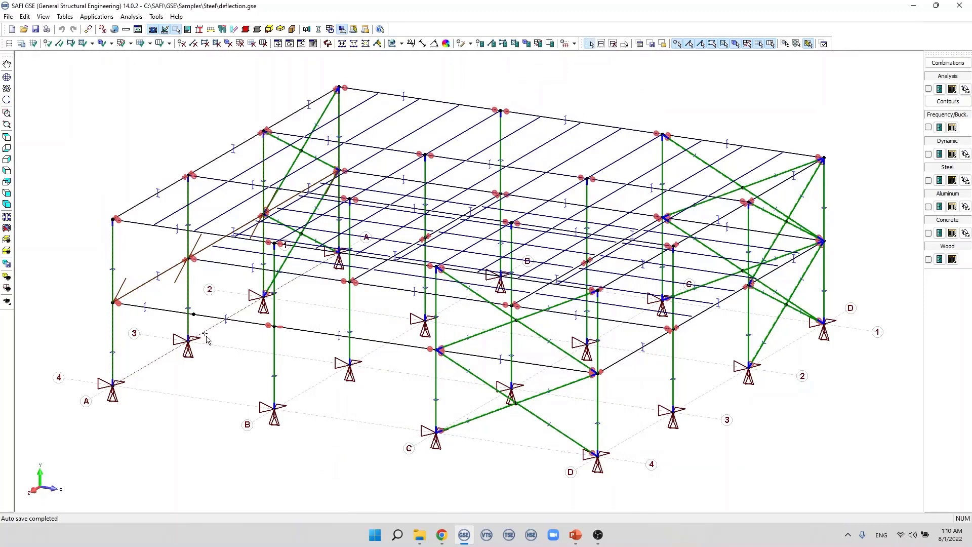
Step: Join the two halves of the A-4 to B-4 floor beam into one member and check its deflection settings
click(257, 327)
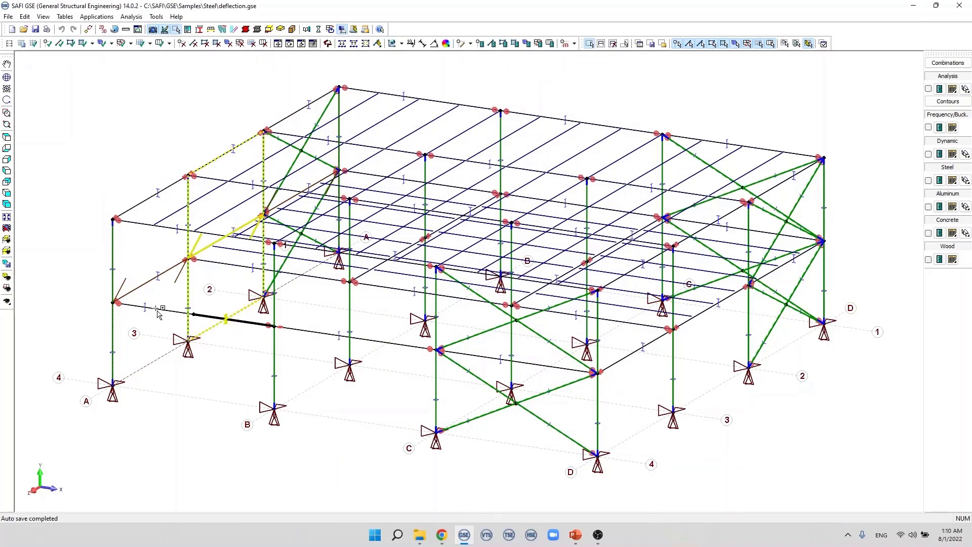
click(353, 44)
click(198, 378)
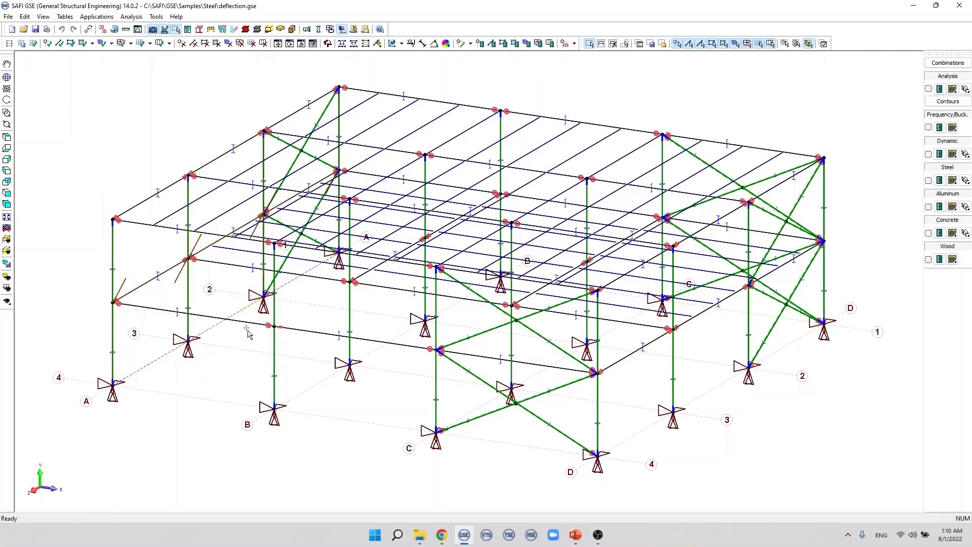
double_click(250, 325)
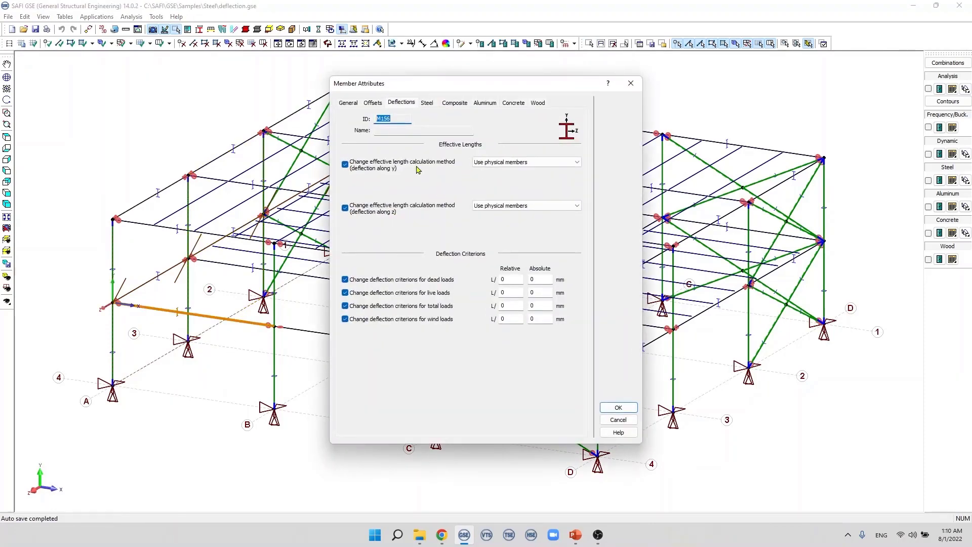
key(Escape)
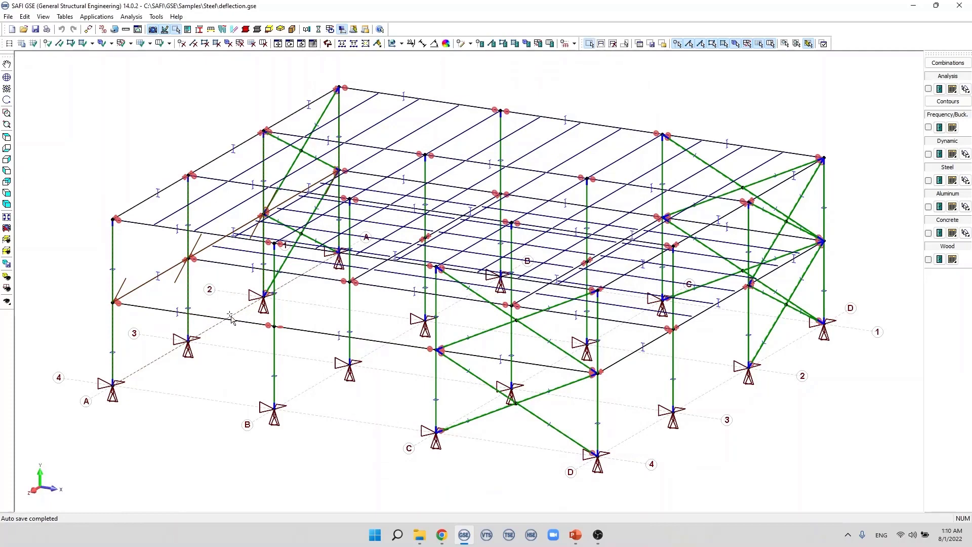
Step: Cut the rejoined A-4 to B-4 floor beam into independent members using 2 equal-length divisions
click(342, 44)
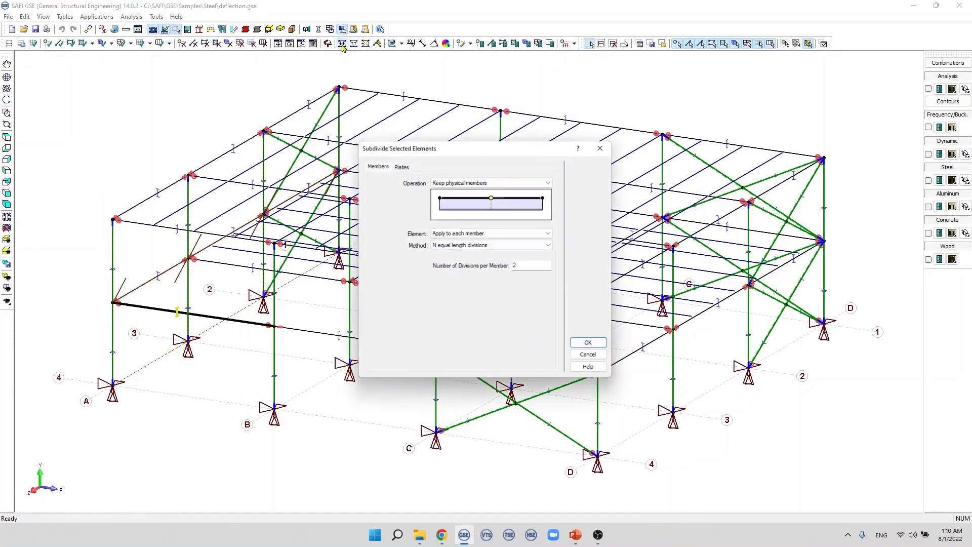
click(489, 182)
click(474, 198)
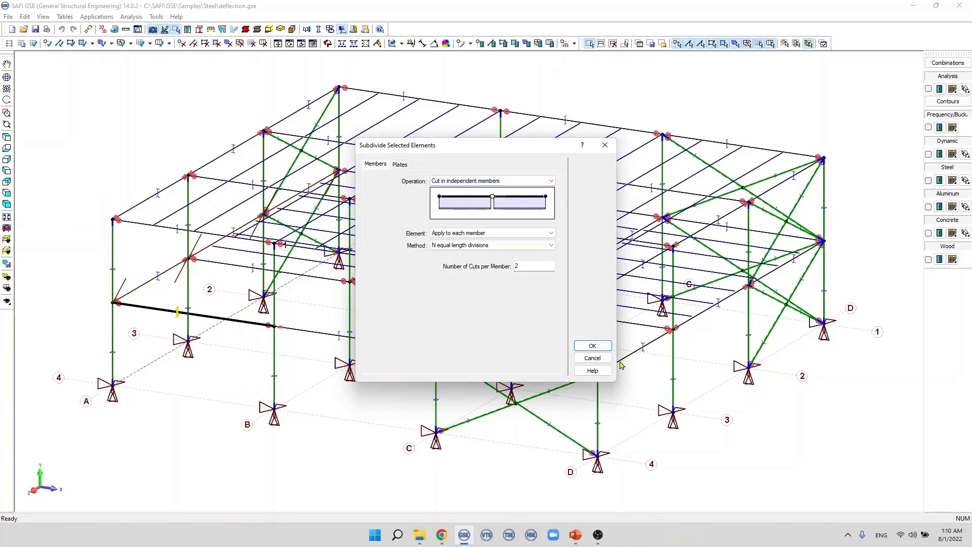
click(590, 346)
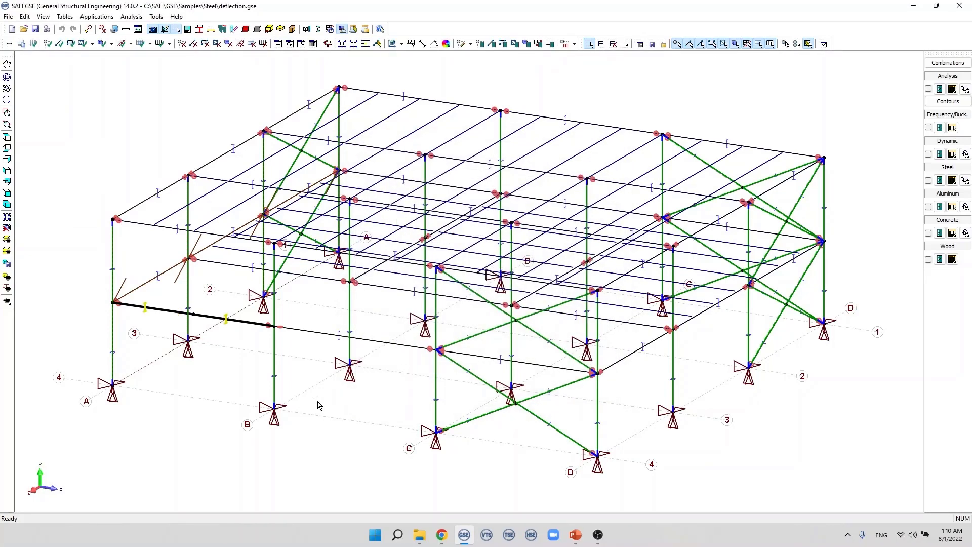
click(195, 400)
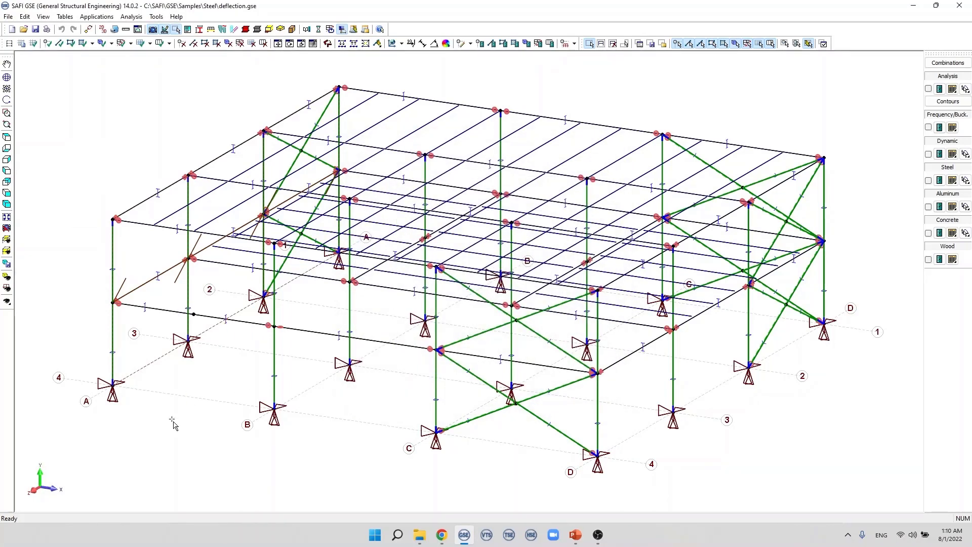
Step: Run Recalculate for the bending, compression and deflection parameters of the members
click(25, 16)
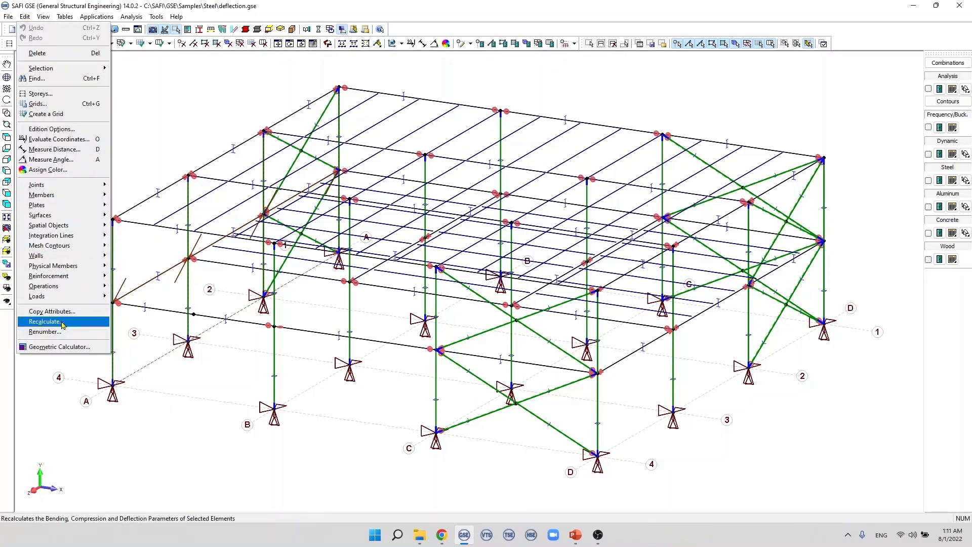
click(62, 324)
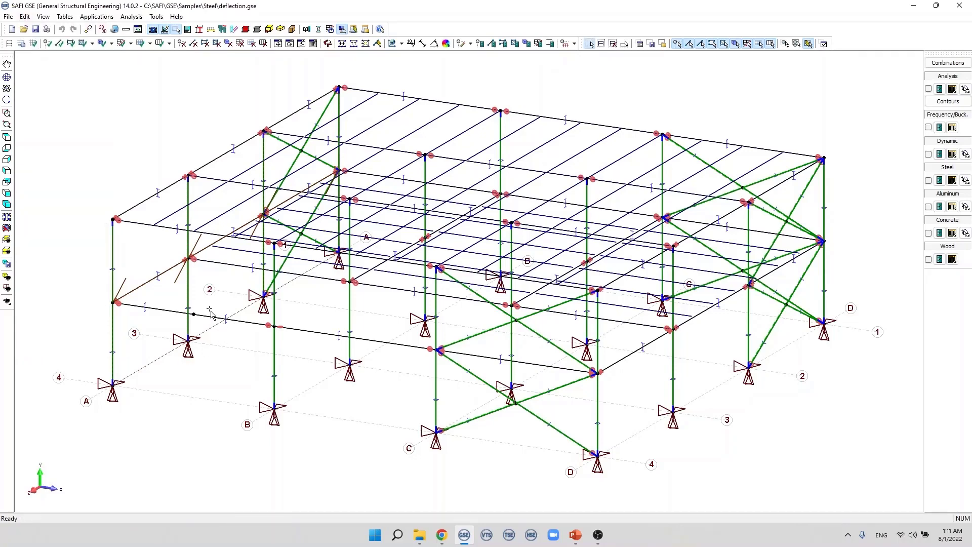
Step: Select both halves of the divided A-4 to B-4 floor beam and recalculate only the steel deflection parameters of the selection
click(188, 315)
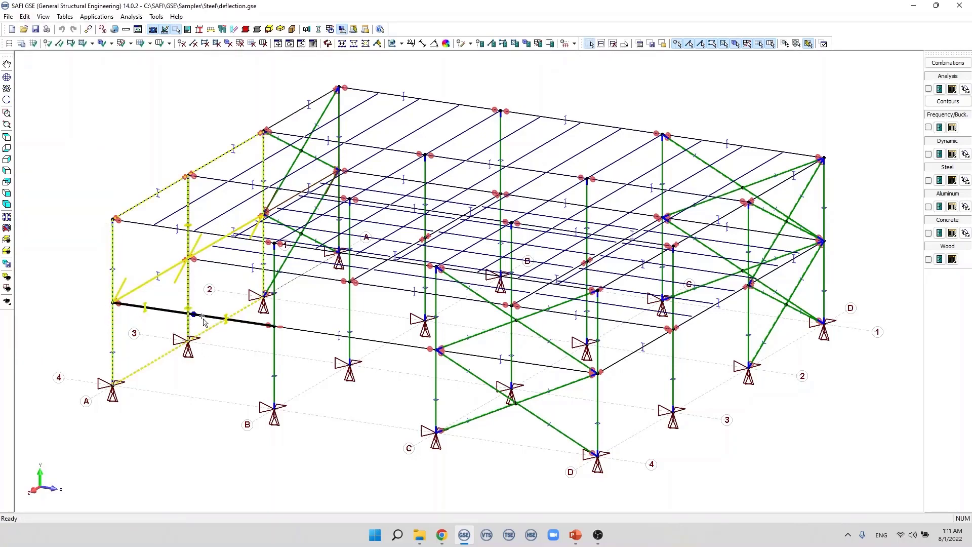
click(25, 16)
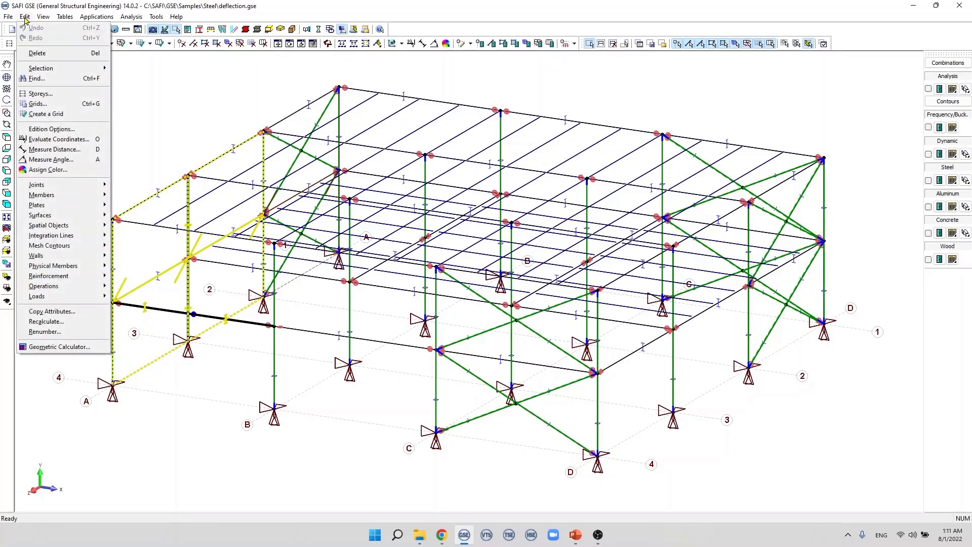
click(81, 322)
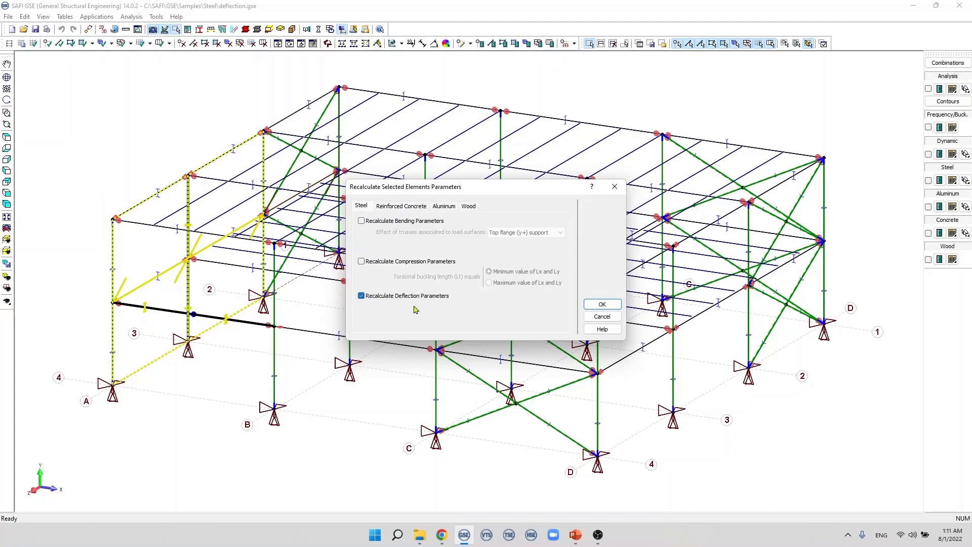
click(602, 306)
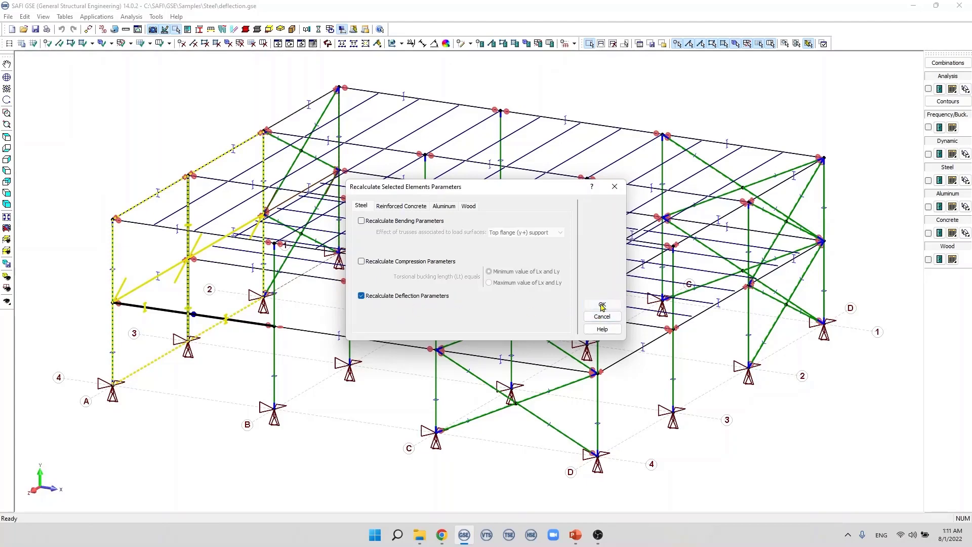
Step: Clear the selection and check the deflection effective lengths of the A-4 to B-4 beam's half nearest B-4
click(202, 395)
double_click(253, 325)
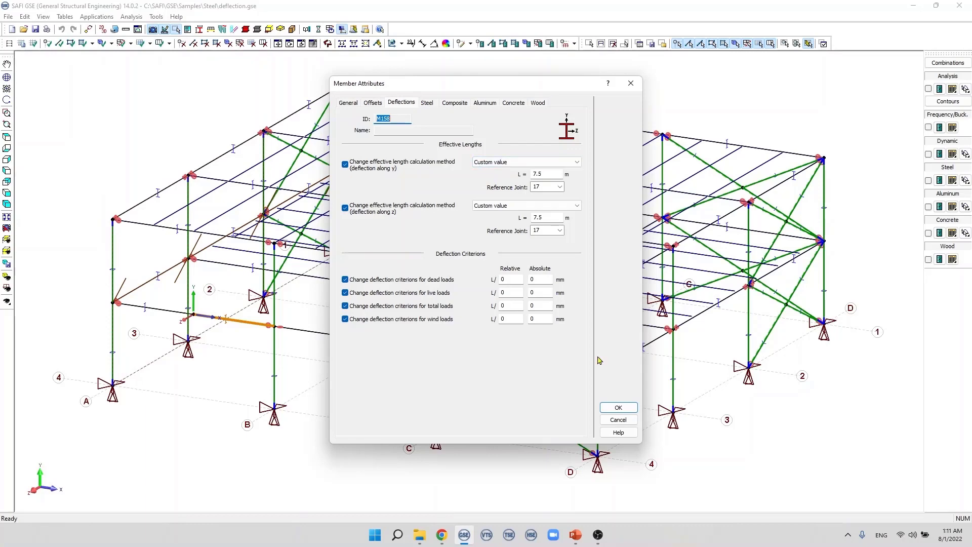
click(618, 407)
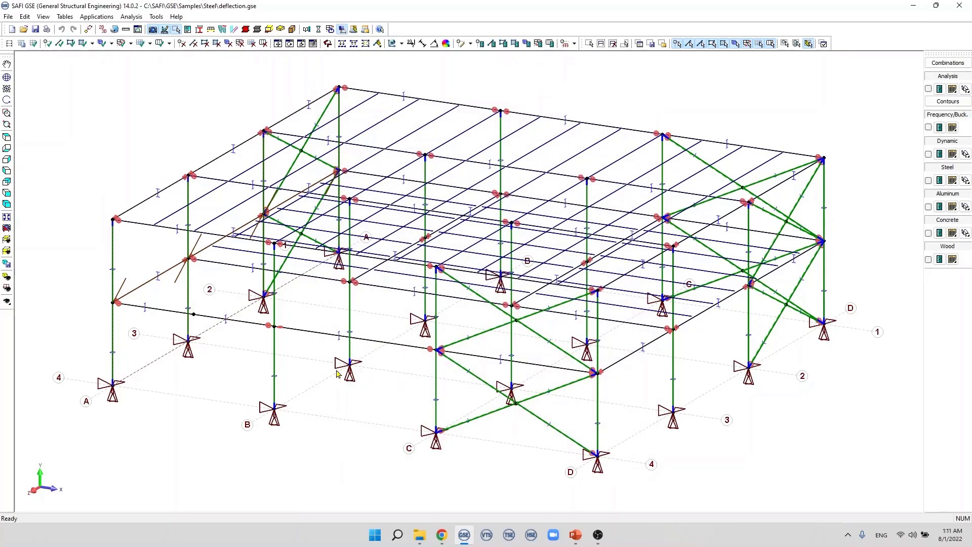